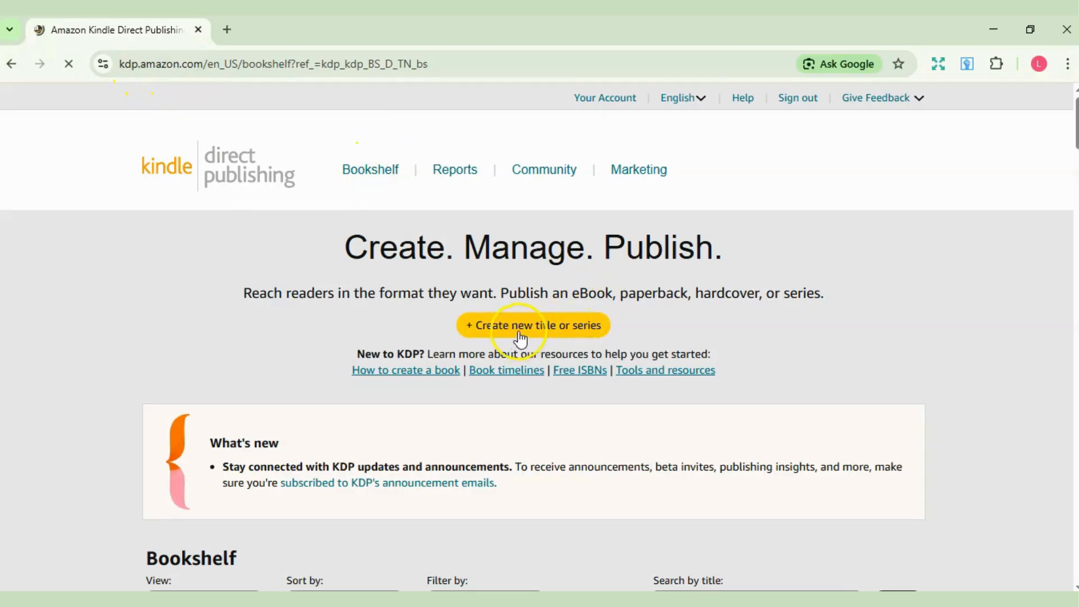
Step: Start a new paperback title and look over the sections of its empty details form
left_click(522, 332)
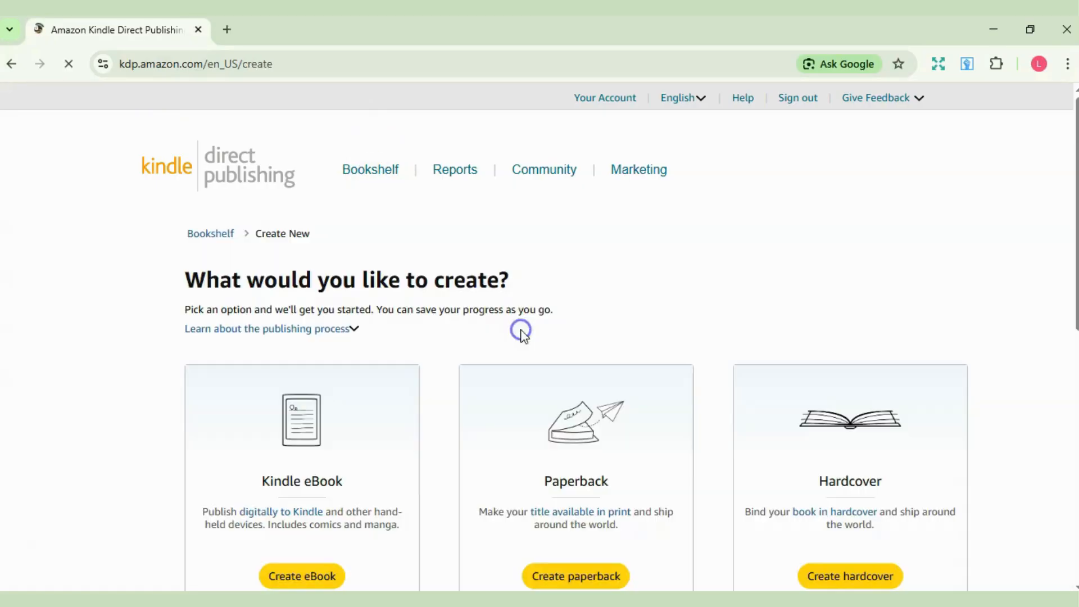
scroll(1064, 224, "down", 2)
left_click(563, 470)
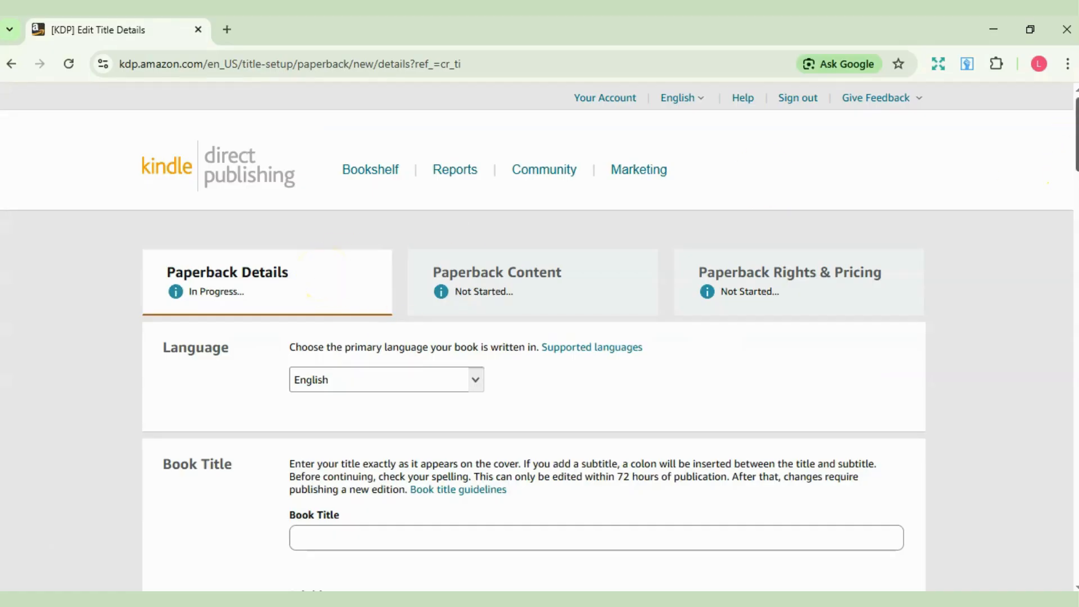
scroll(537, 339, "down", 9)
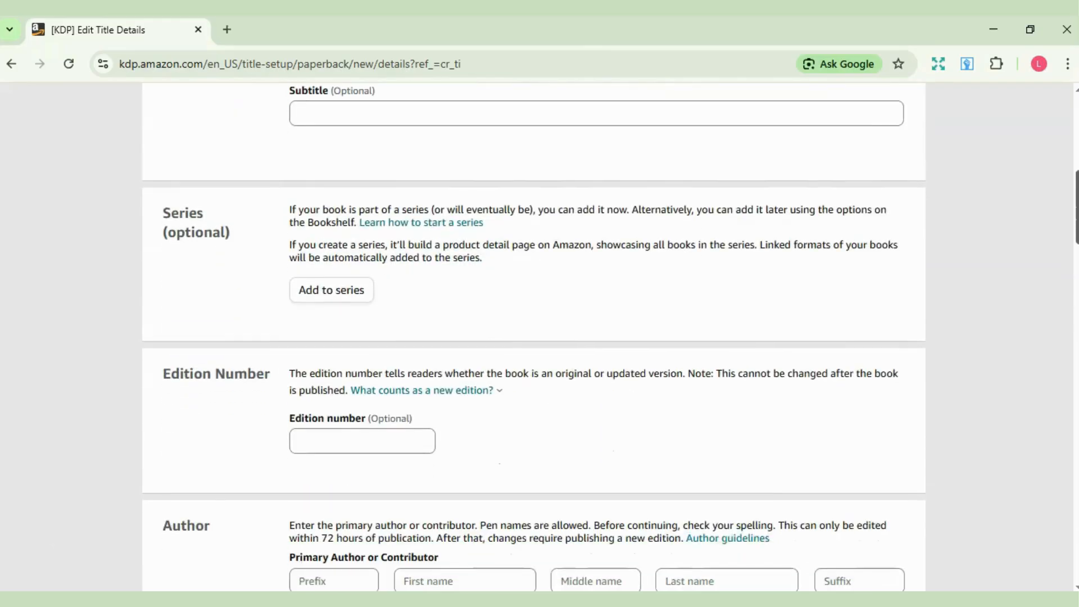
scroll(1074, 285, "down", 9)
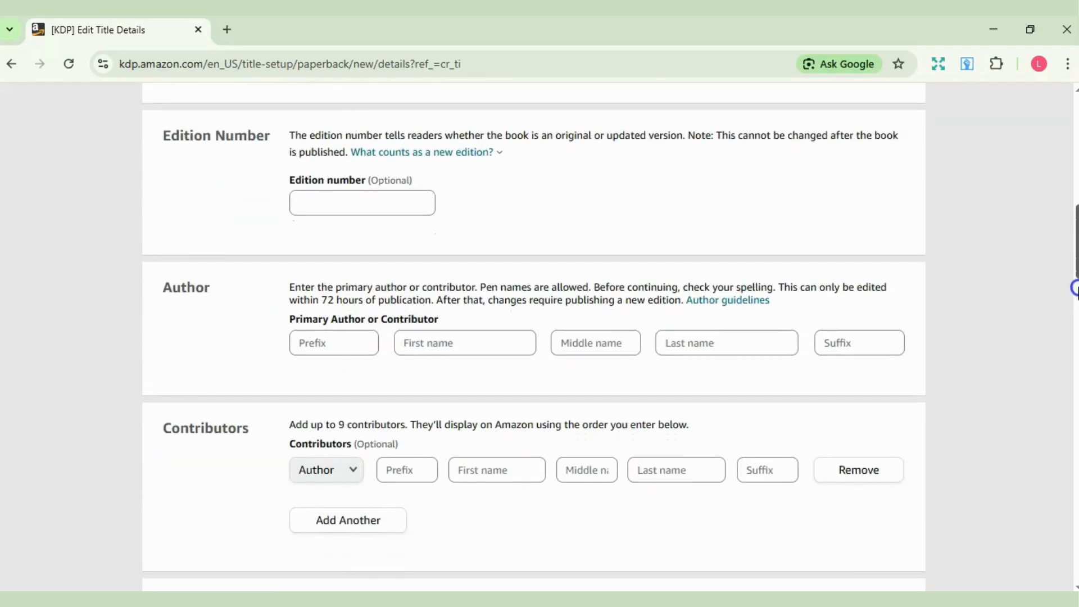
scroll(1074, 287, "down", 6)
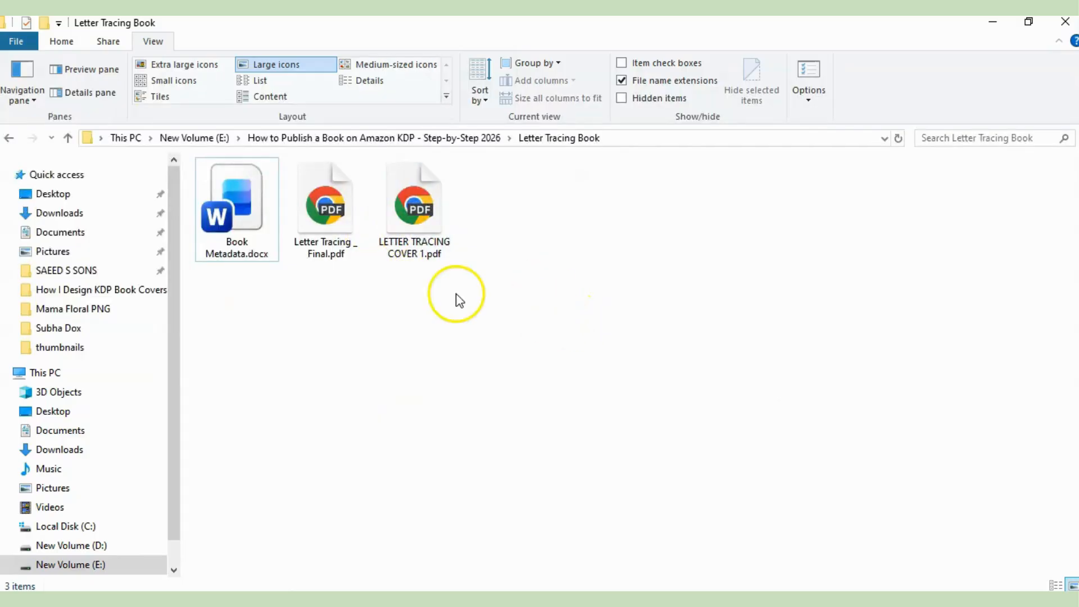
Step: Open Letter Tracing _ Final.pdf and LETTER TRACING COVER 1.pdf and review the interior pages and cover at fit-to-page size
left_click(322, 212)
double_click(322, 212)
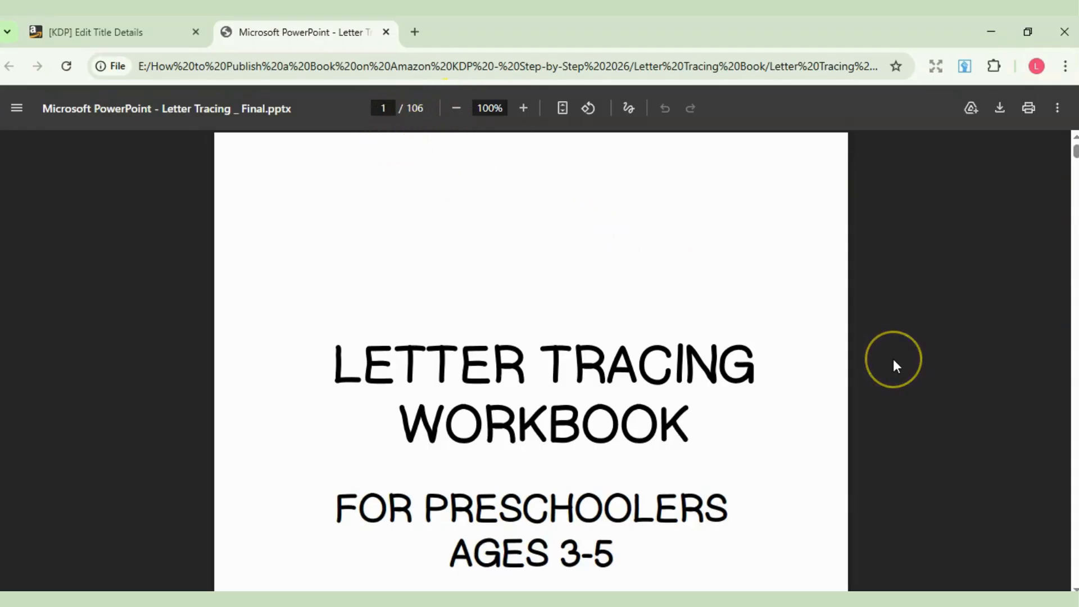
scroll(894, 363, "down", 7)
scroll(896, 365, "down", 20)
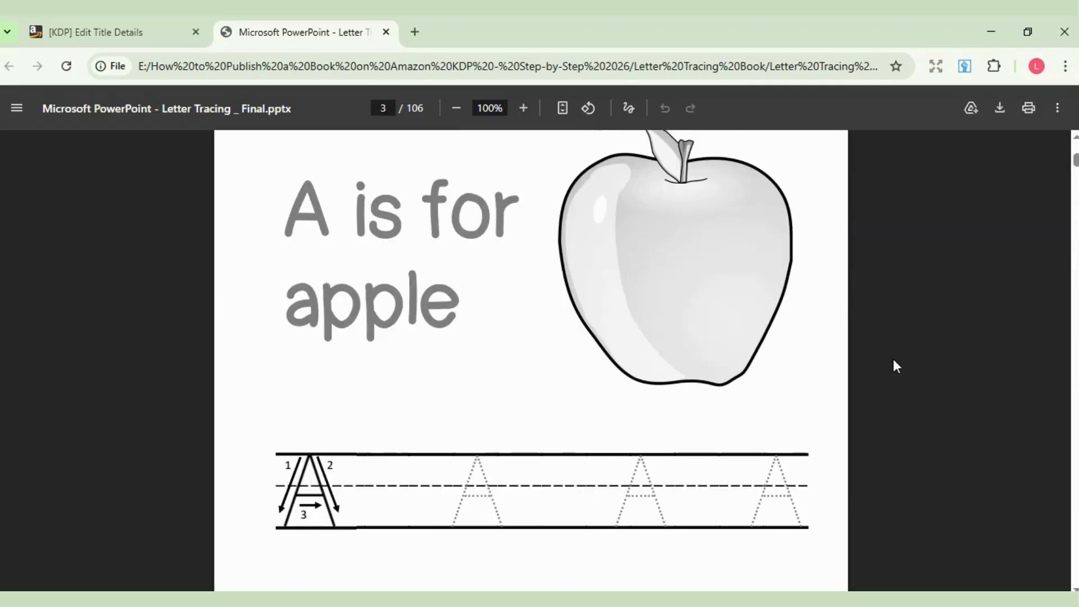
left_click(555, 119)
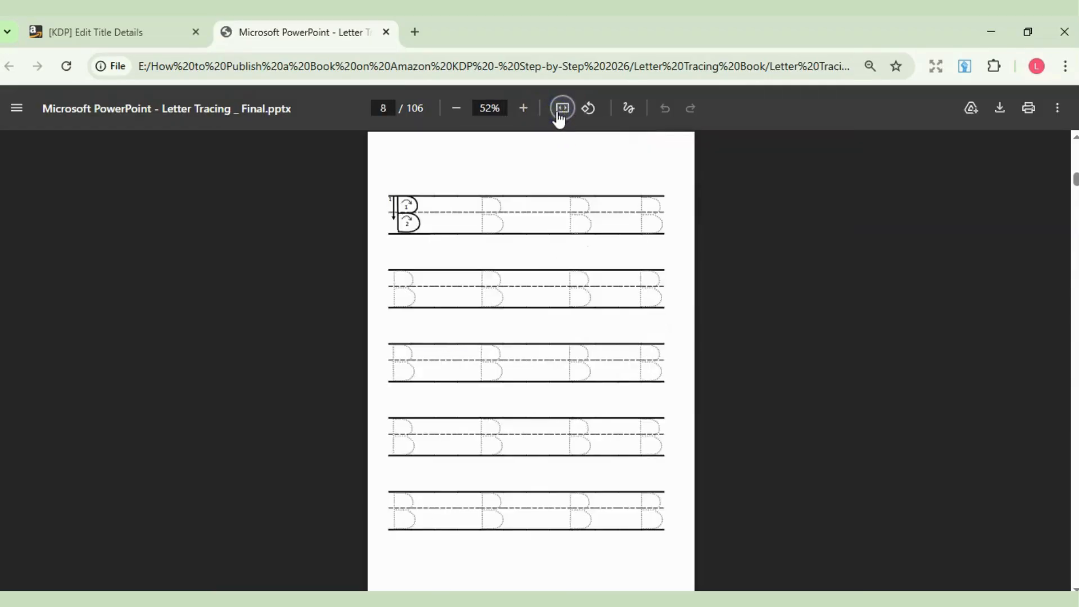
scroll(559, 118, "down", 11)
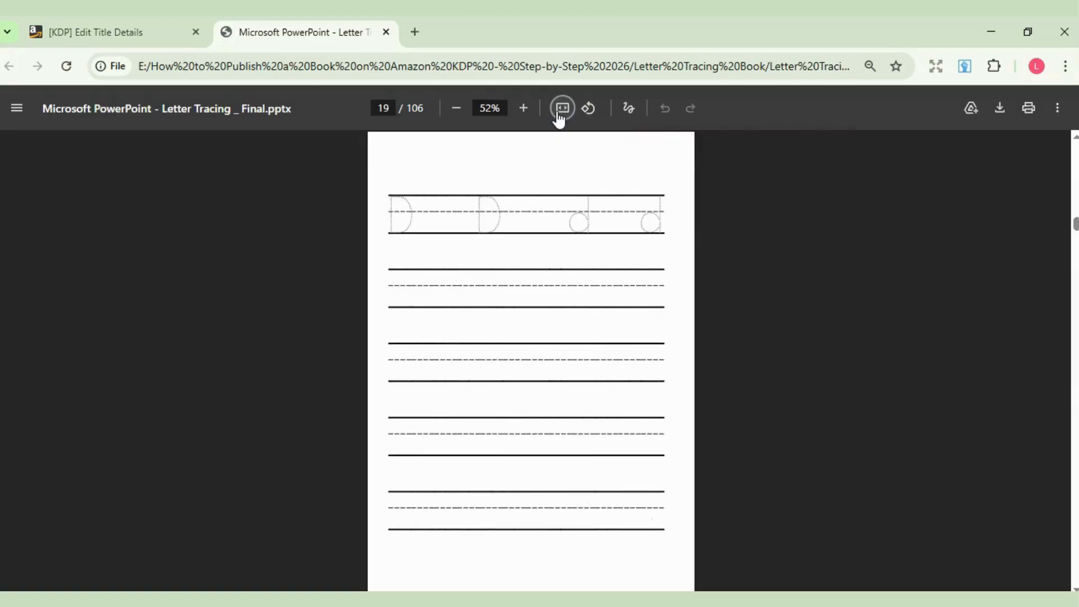
scroll(534, 236, "down", 1)
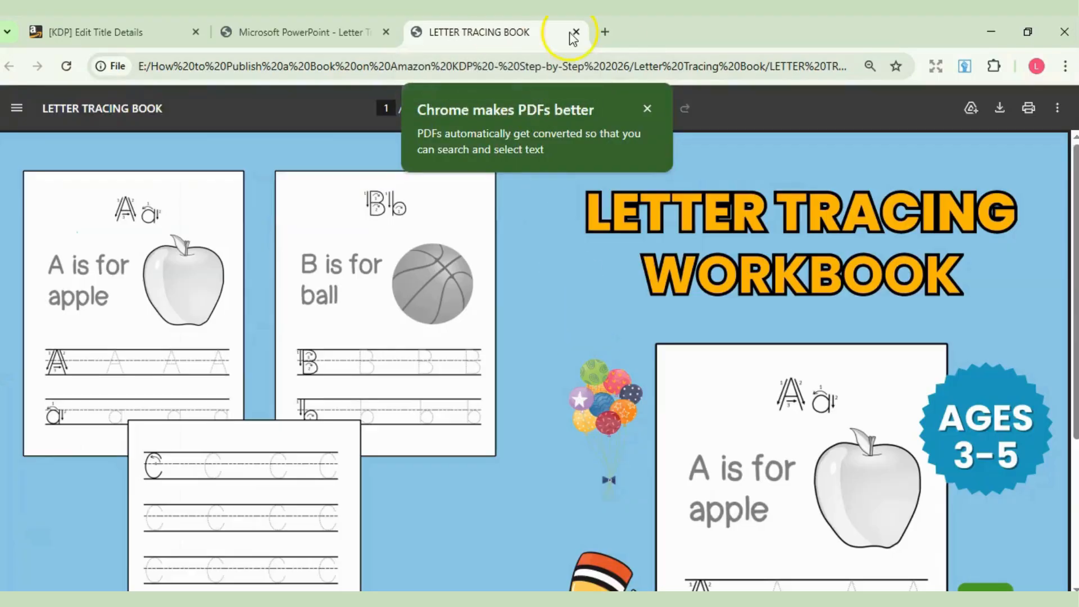
left_click(648, 109)
left_click(556, 107)
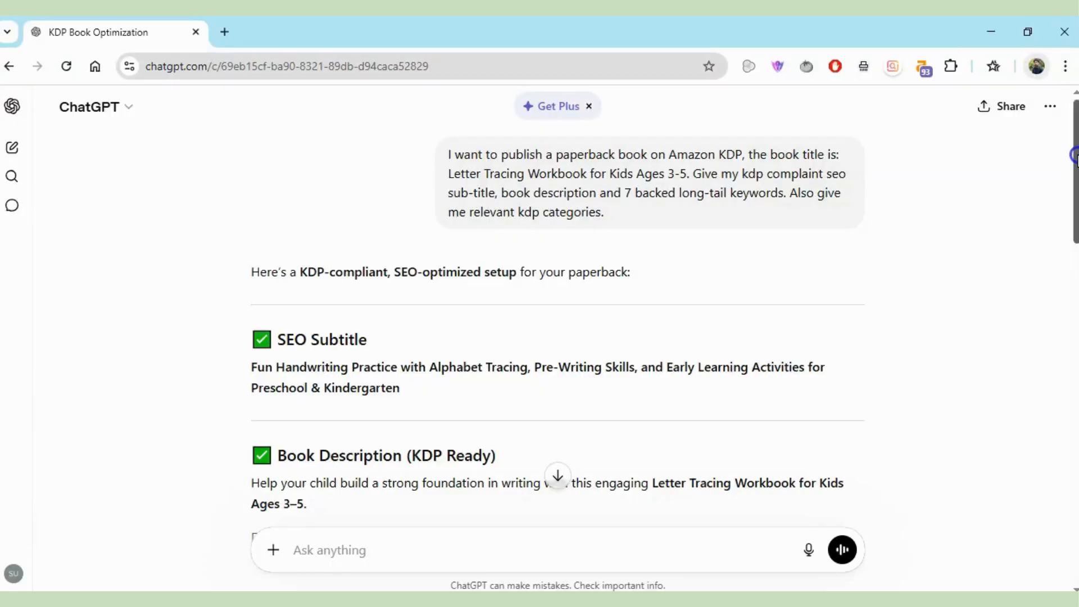
Step: Switch to ChatGPT and review the suggested subtitle, book description, backend keywords and KDP categories for the workbook
left_click_drag(1071, 161, 1073, 460)
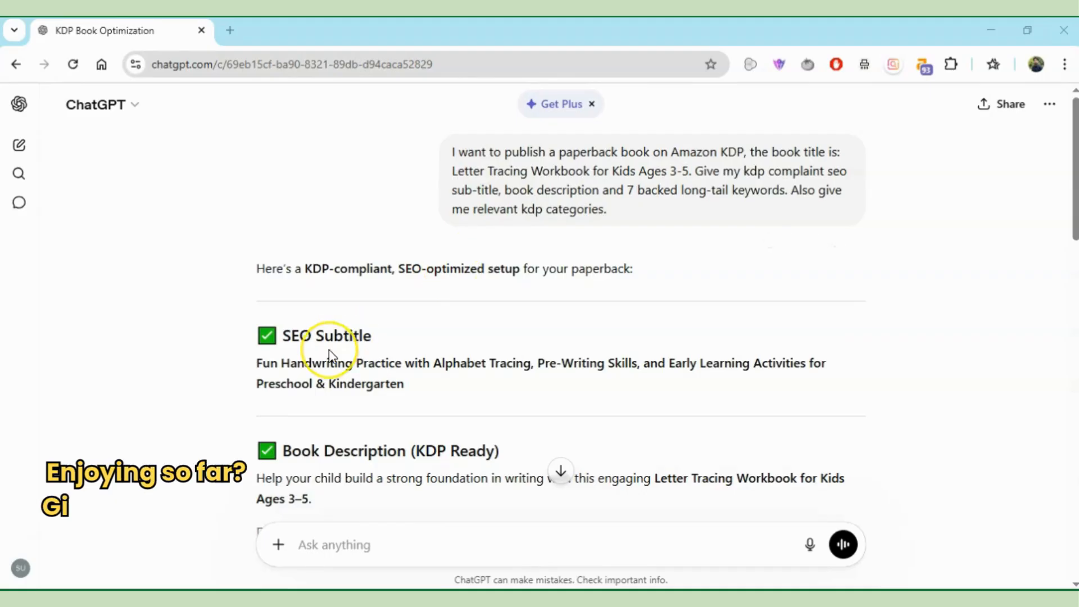
left_click_drag(1074, 181, 1073, 429)
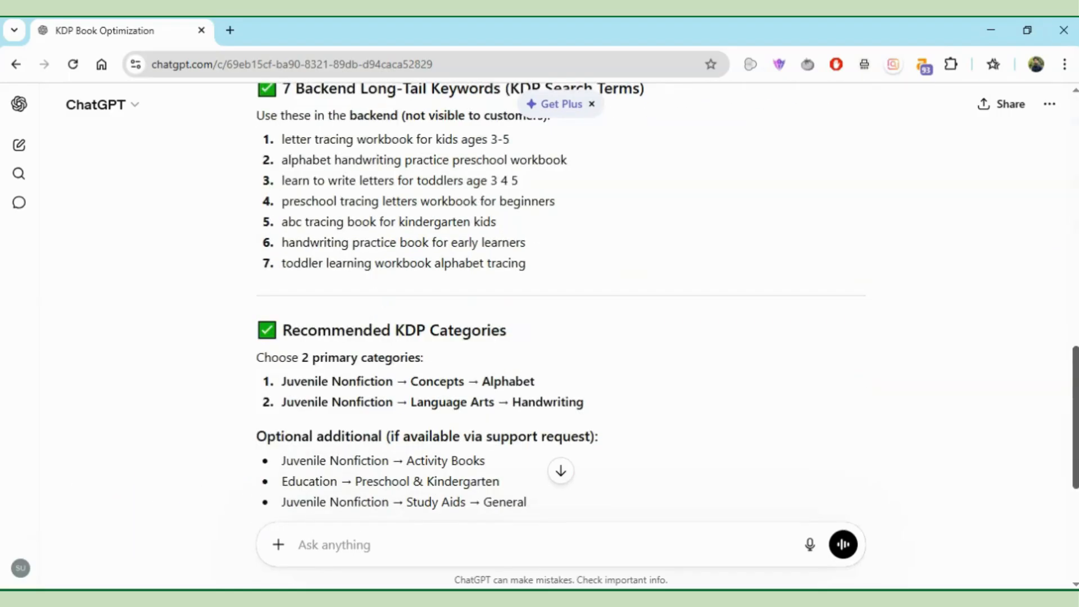
scroll(1044, 520, "down", 3)
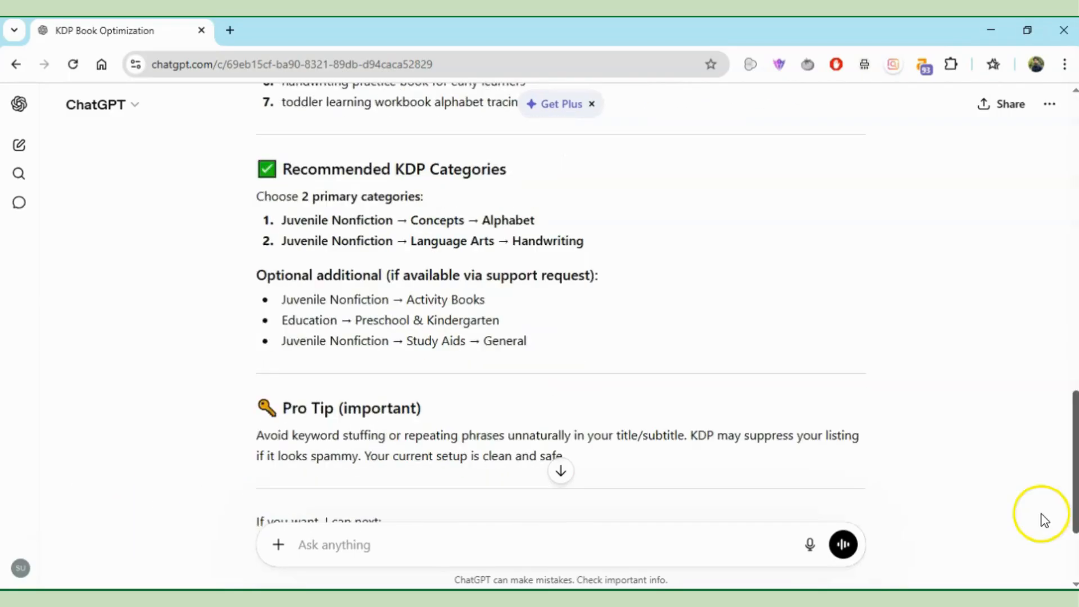
scroll(1043, 520, "down", 2)
scroll(1041, 514, "down", 2)
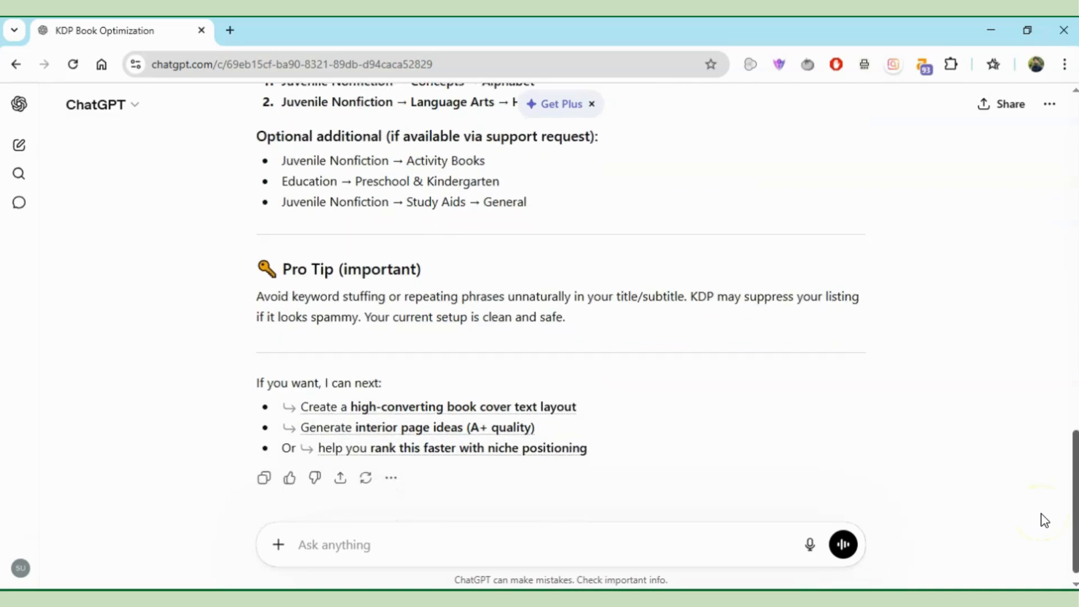
left_click(1067, 480)
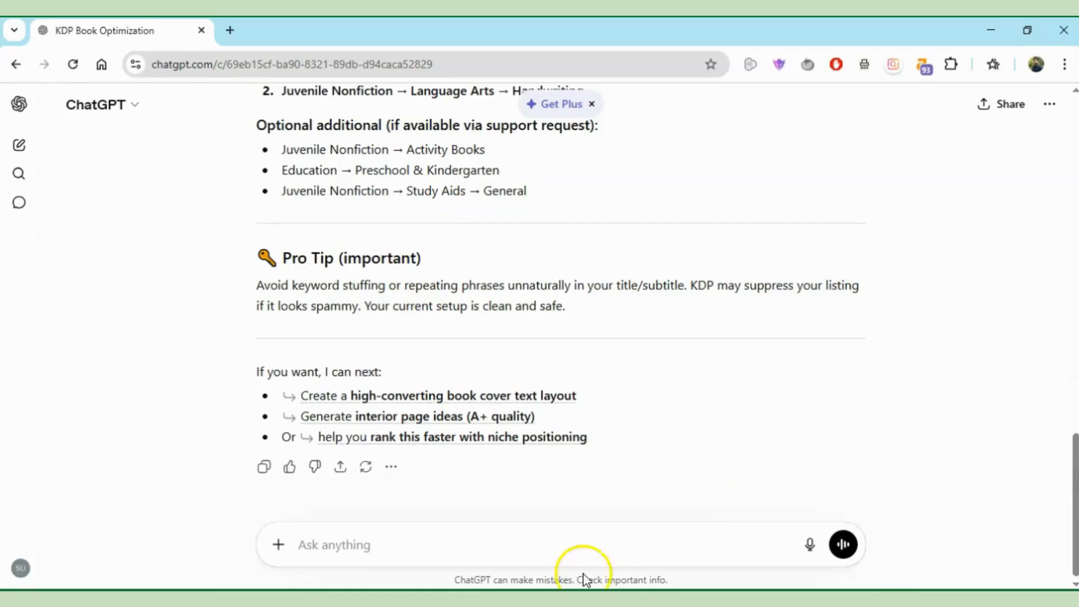
scroll(1048, 180, "up", 15)
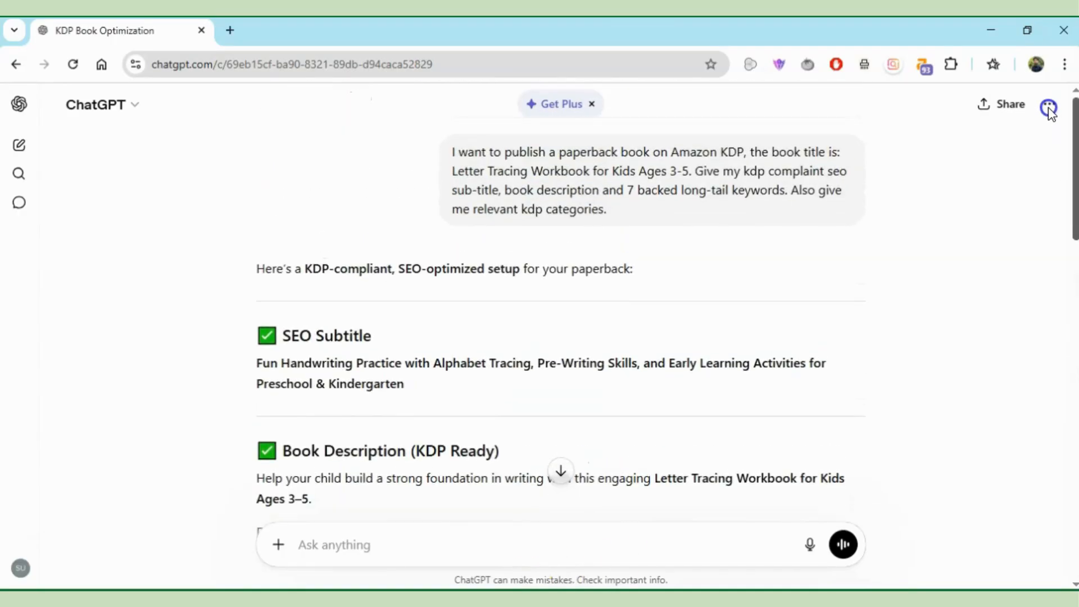
Step: Switch back to the KDP browser window, close the cover and interior PDFs, and open the existing letter tracing paperback draft's details
mouse_move(680, 599)
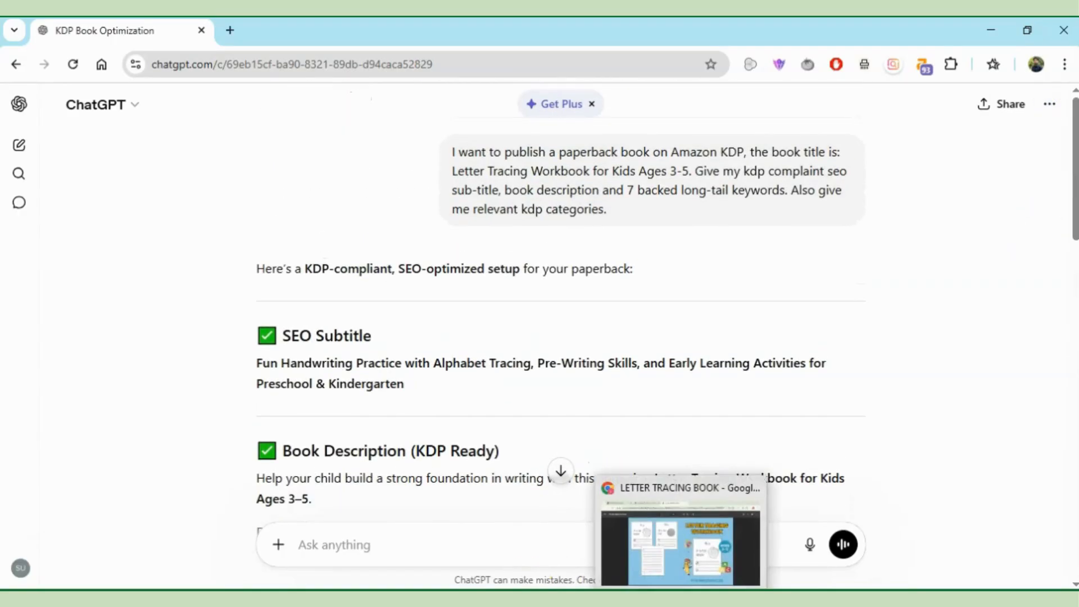
left_click(680, 542)
left_click(576, 29)
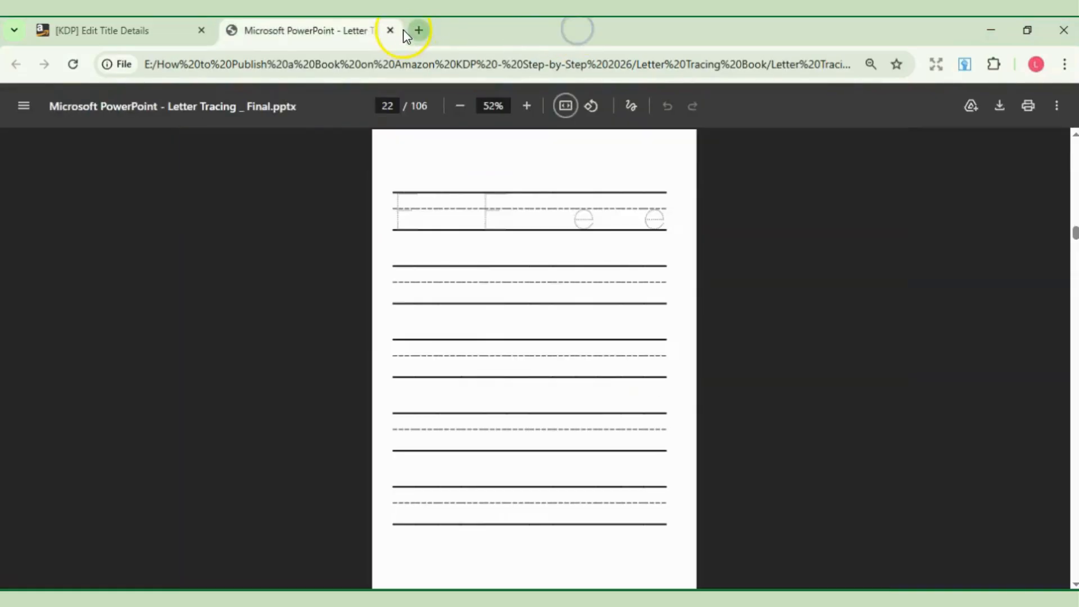
left_click(393, 29)
left_click_drag(1071, 133, 1042, 123)
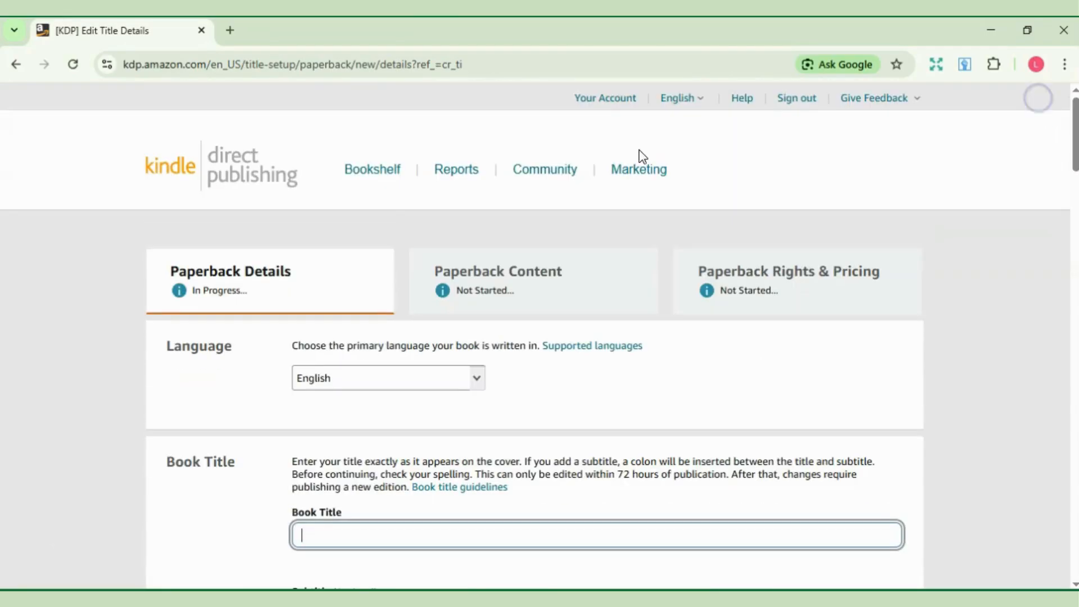
left_click(458, 169)
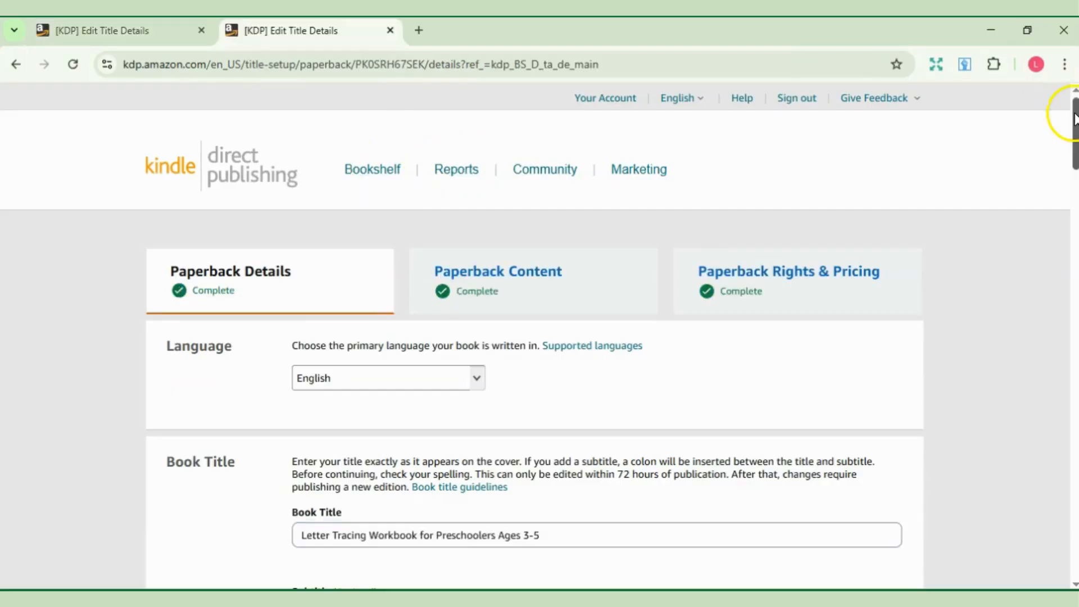
Step: Replace "Preschoolers" in the book title so it reads "Letter Tracing Workbook for Kids Ages 3-5"
left_click_drag(1073, 118, 1073, 146)
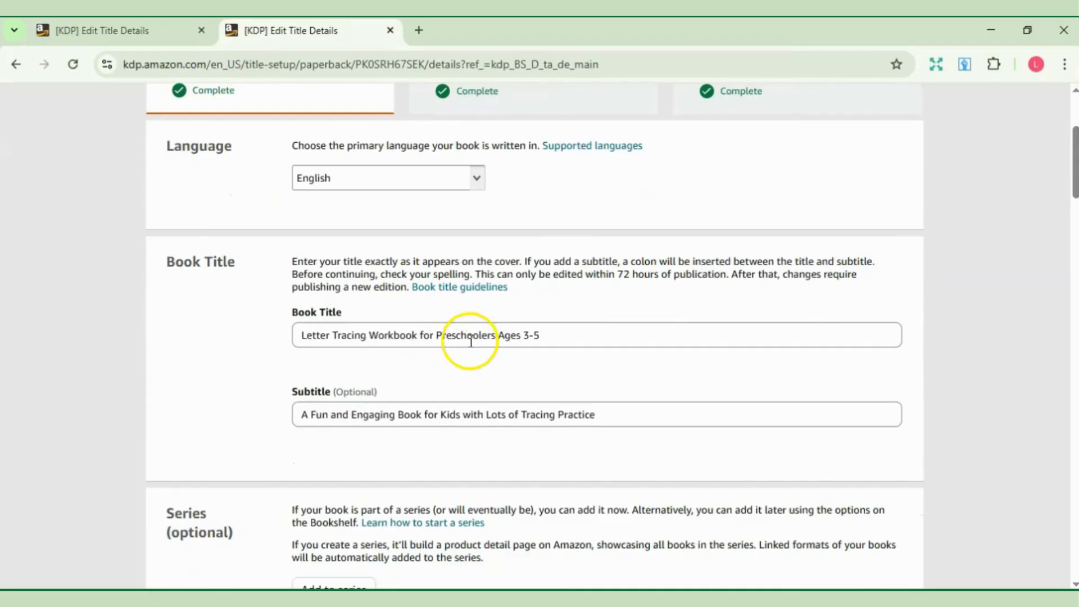
left_click(495, 335)
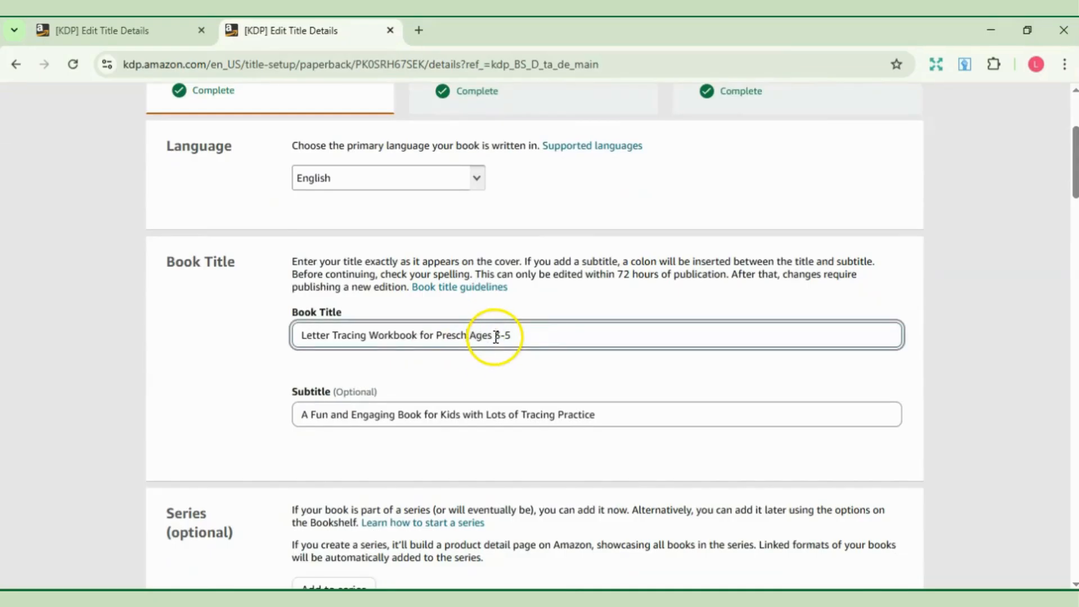
key("BackSpace")
key("BackSpace")
type("Kid")
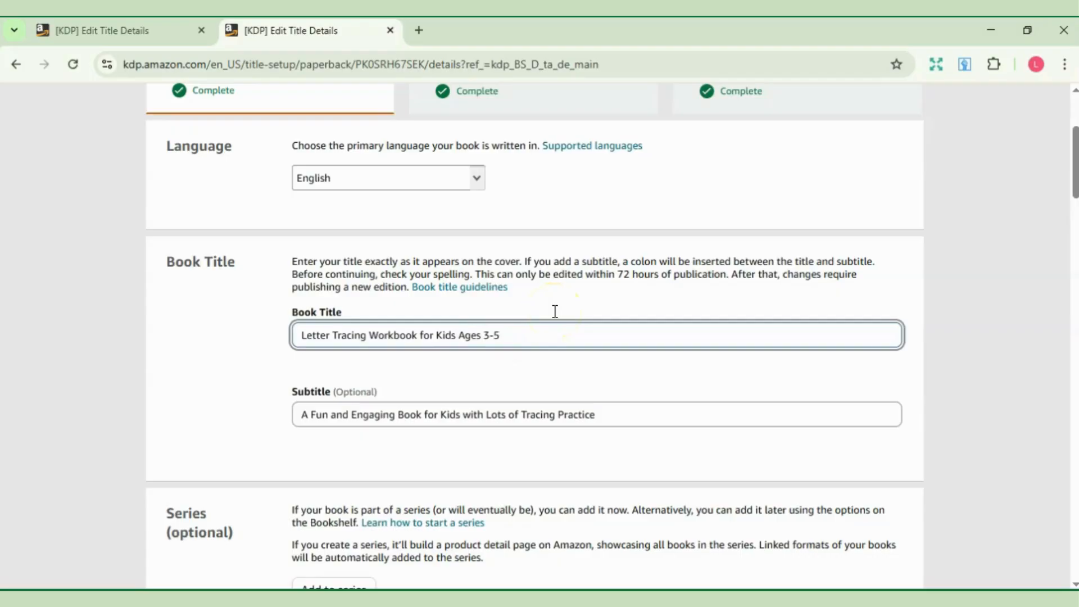
left_click(959, 279)
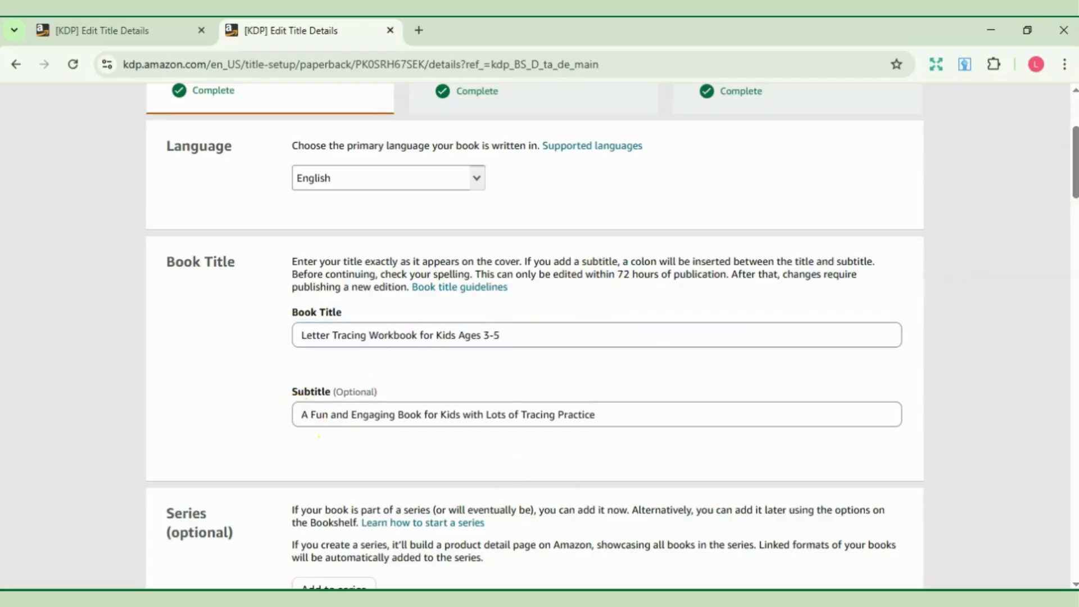
Step: Try to replace the subtitle with the SEO subtitle copied from ChatGPT, "Fun Handwriting Practice with Alphabet Tracing, Pre-Writing Skills, and Early Learning Activities for Preschool & Kindergarten"
key("alt+Tab")
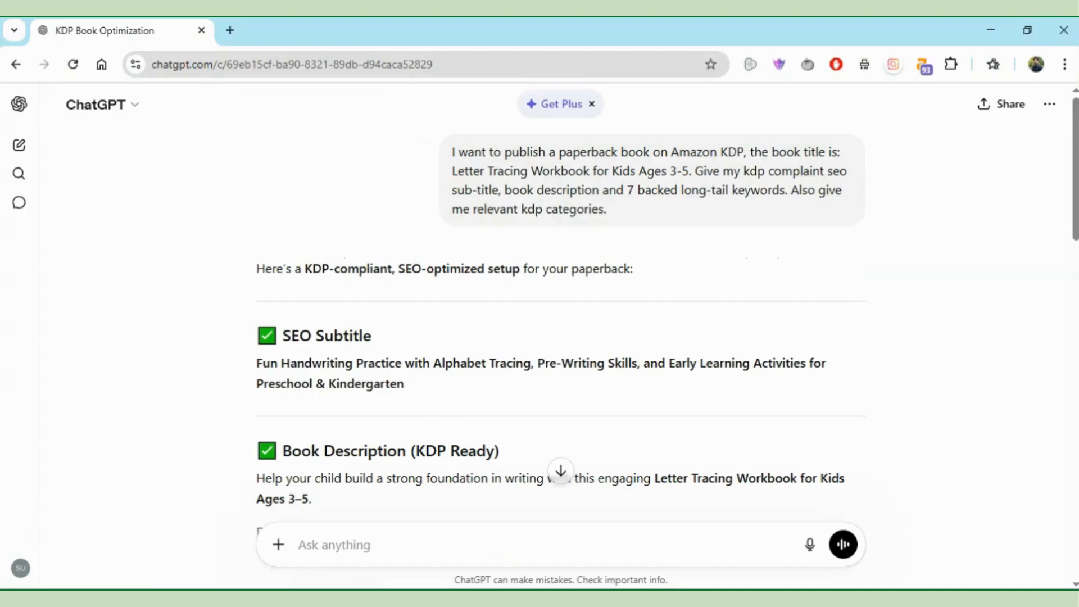
triple_click(393, 362)
right_click(392, 362)
left_click(457, 144)
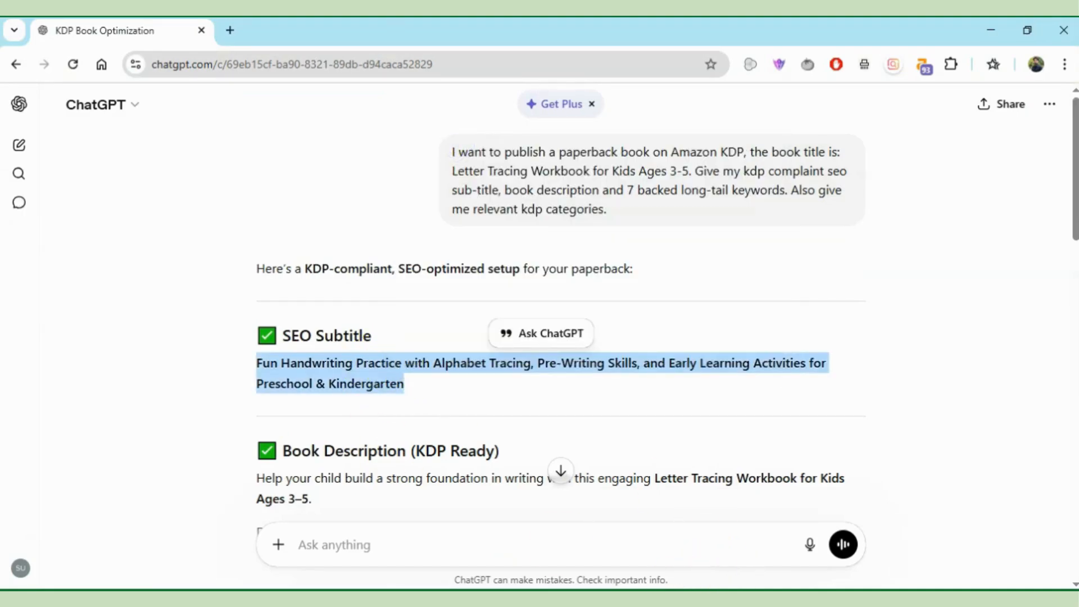
key("alt+Tab")
triple_click(564, 418)
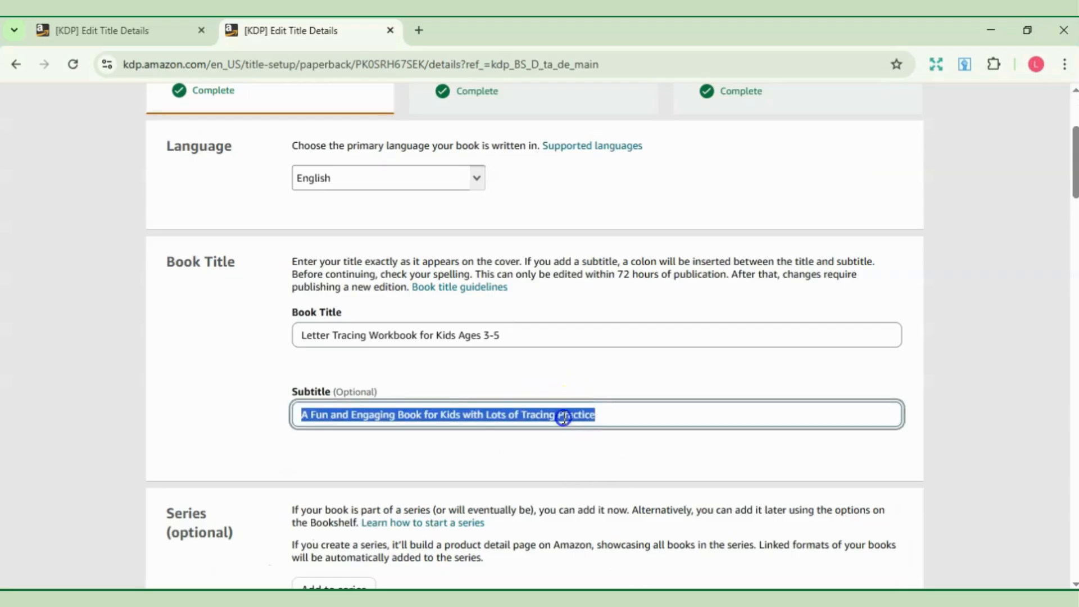
key("ctrl+v")
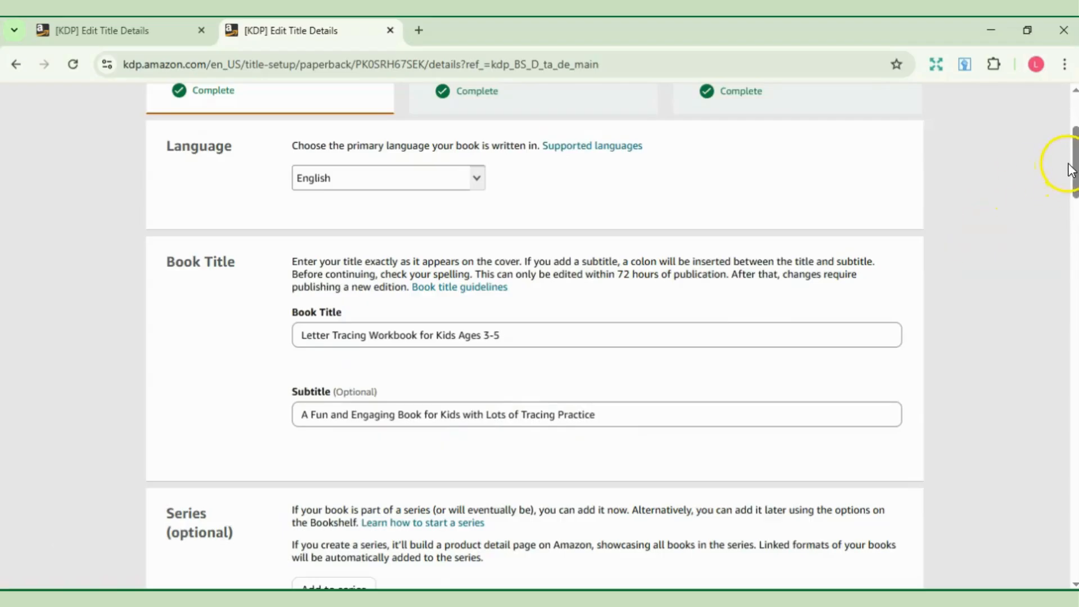
Step: Replace "Kids" in the subtitle so it reads "A Fun and Engaging Book for Preschoolers with Lots of Tracing Practice"
scroll(465, 243, "down", 3)
left_click(462, 247)
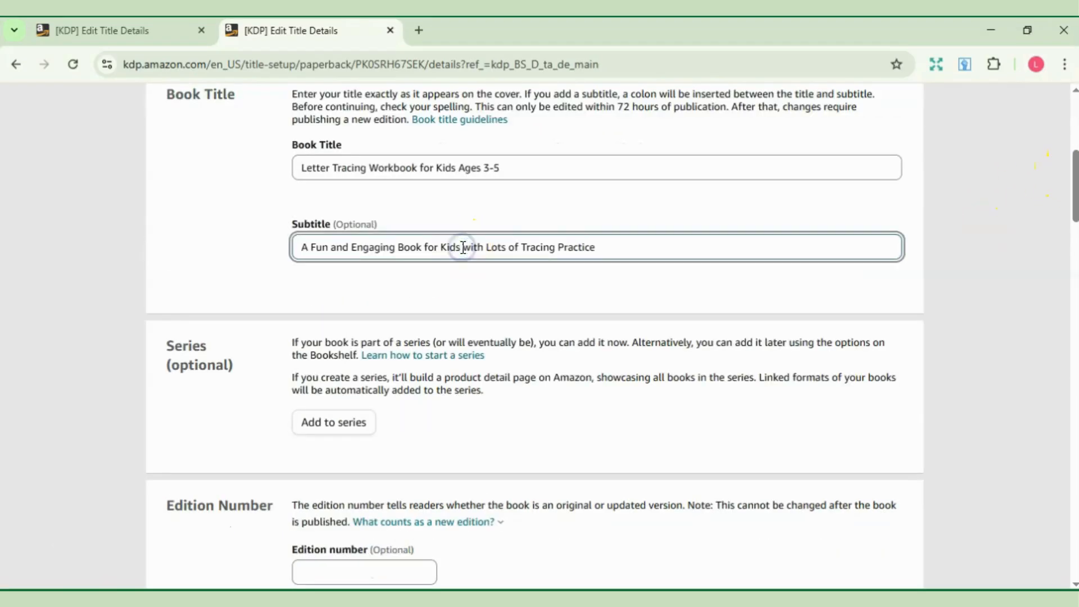
key("BackSpace")
key("BackSpace")
key("BackSpace")
key("BackSpace")
type("Pre")
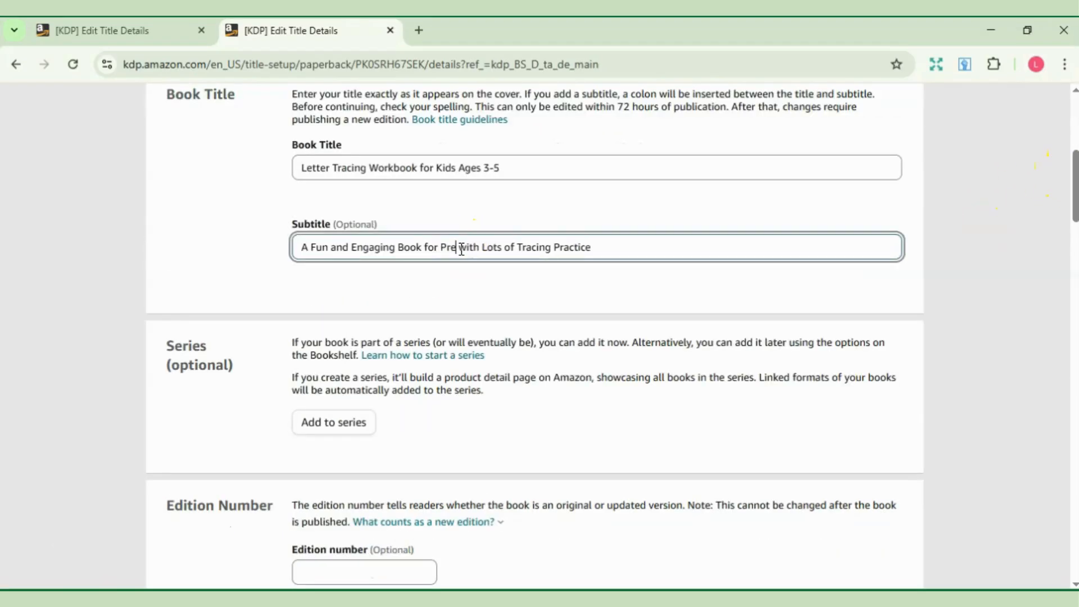
type("sch")
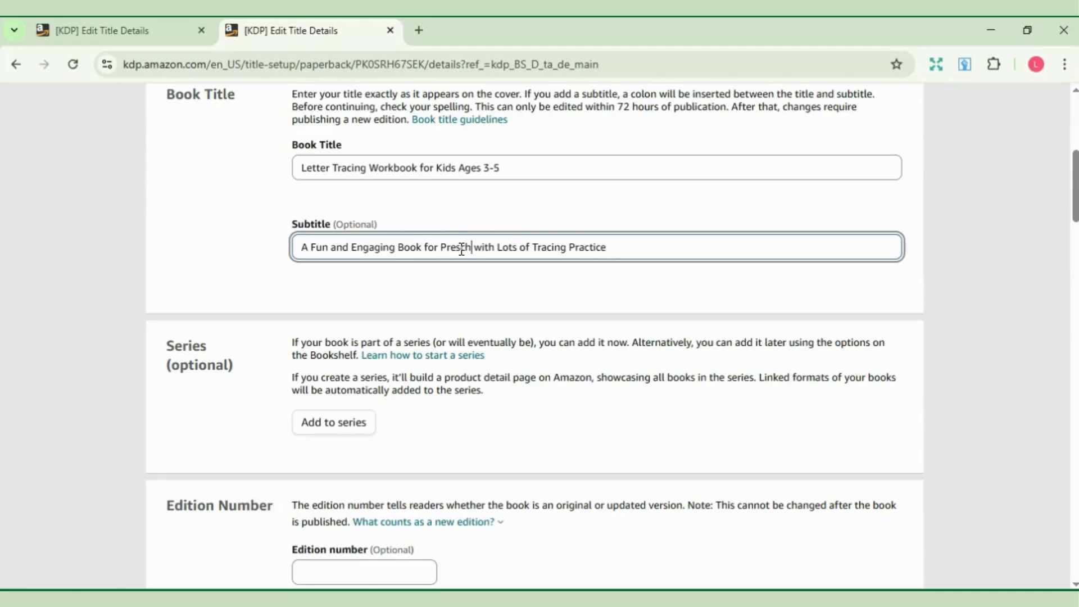
type("ooler")
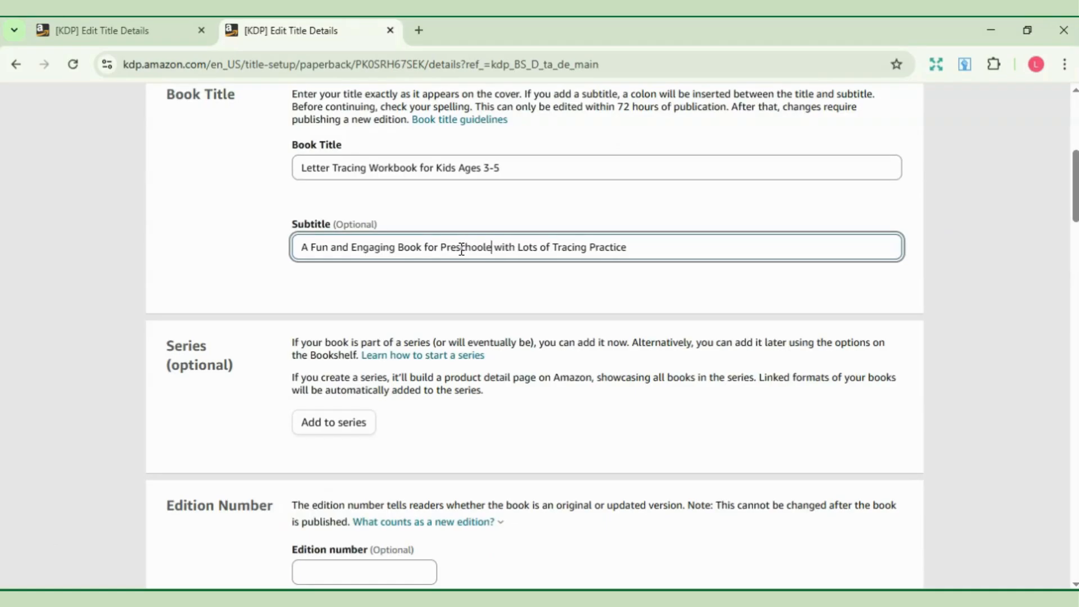
left_click(470, 249)
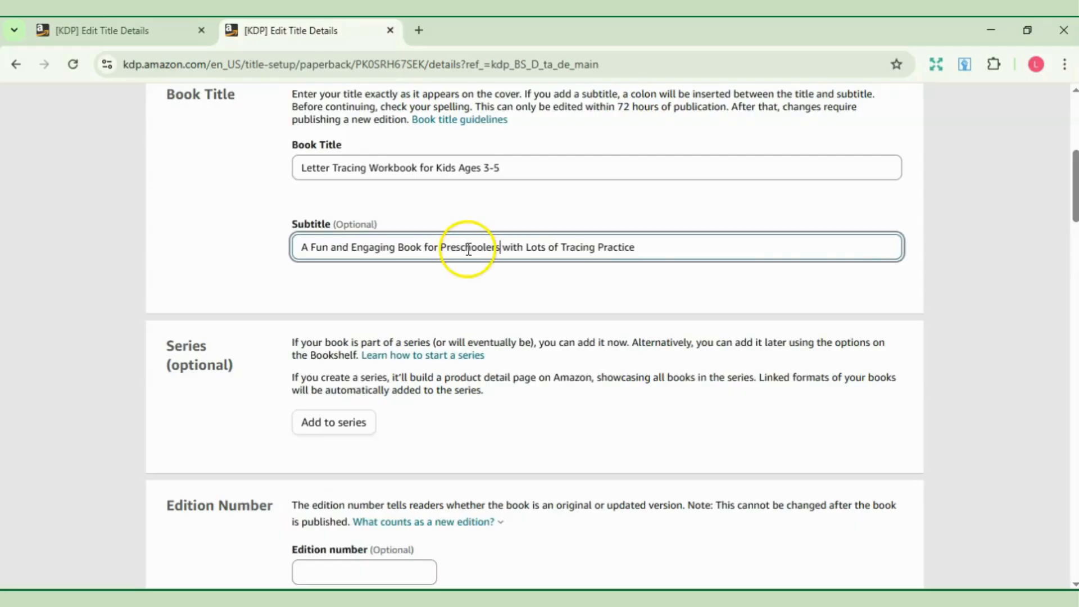
scroll(469, 246, "down", 3)
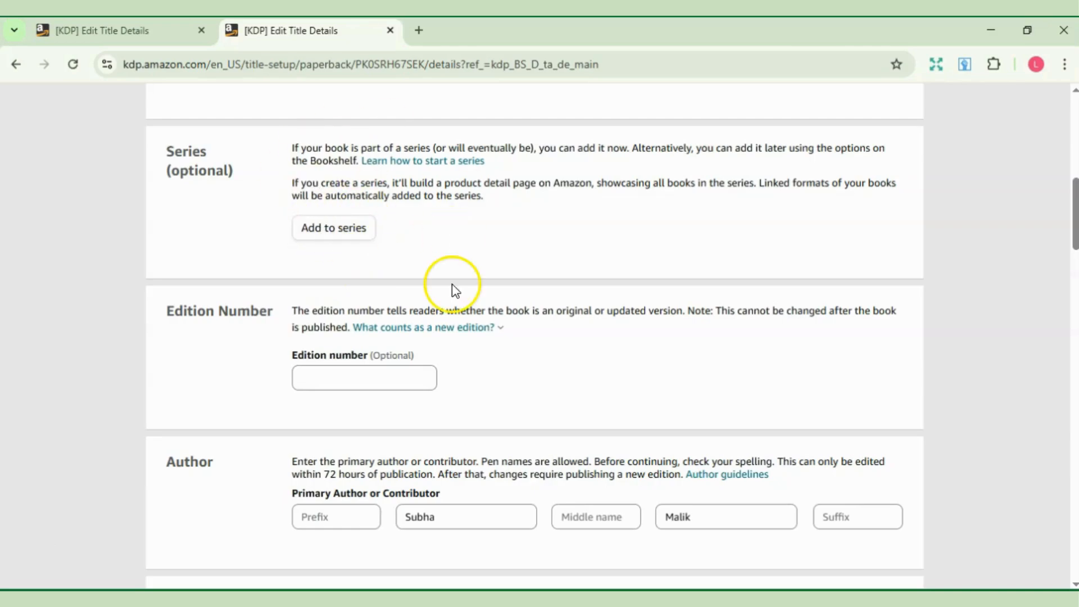
Step: Review the draft's author, contributor role options, description and publishing rights
scroll(452, 285, "down", 2)
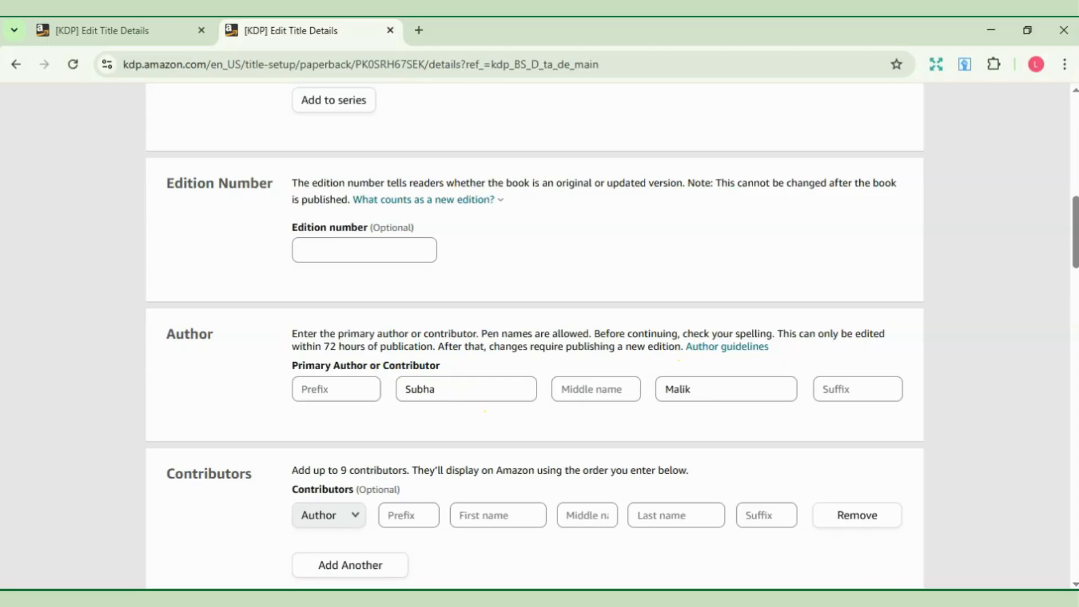
left_click_drag(1075, 260, 1064, 298)
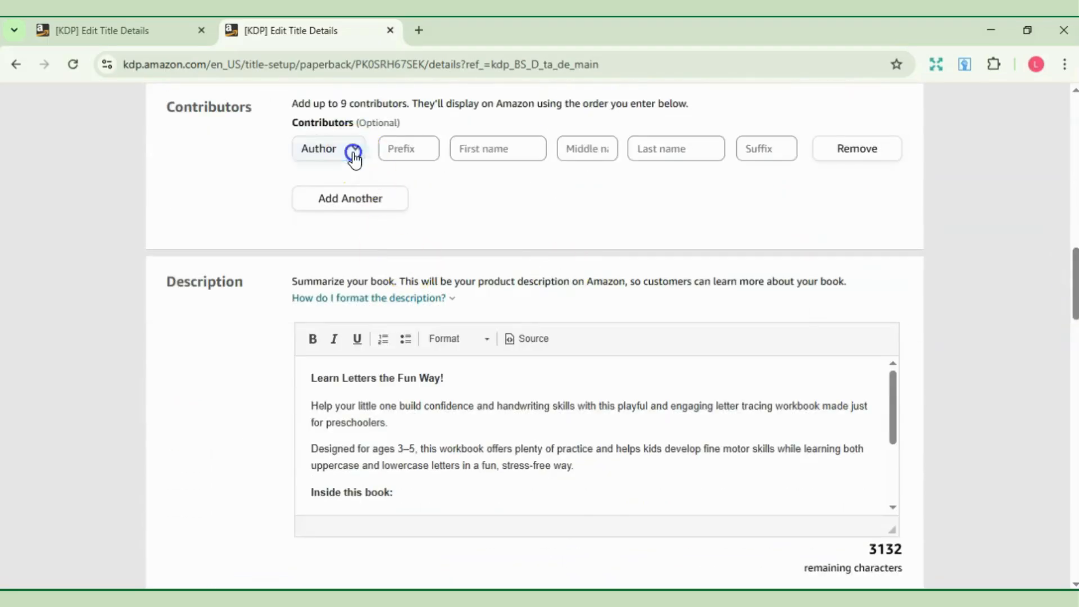
left_click(354, 150)
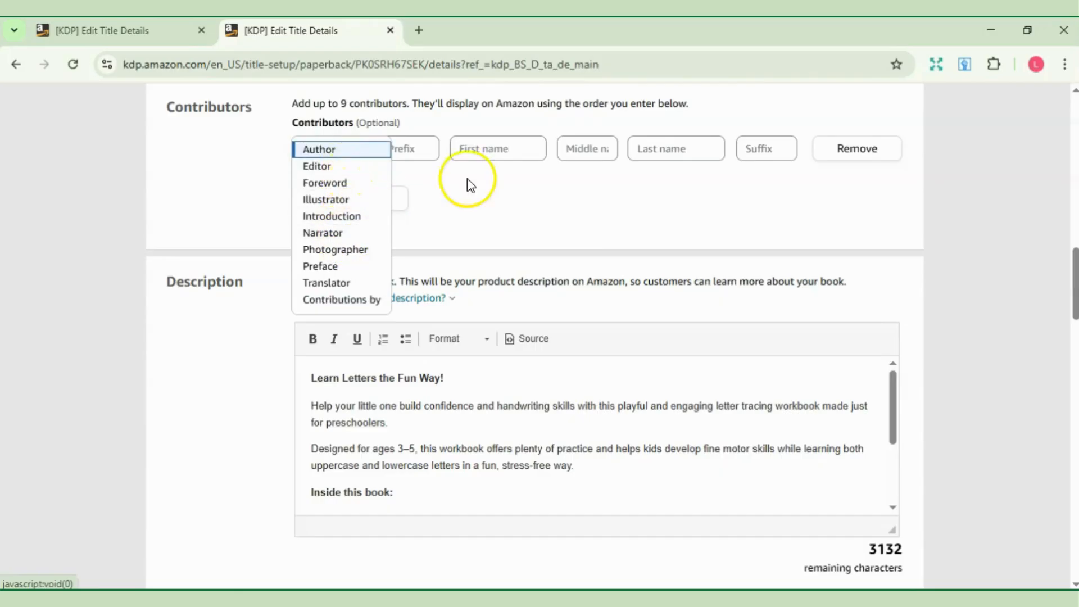
left_click(508, 173)
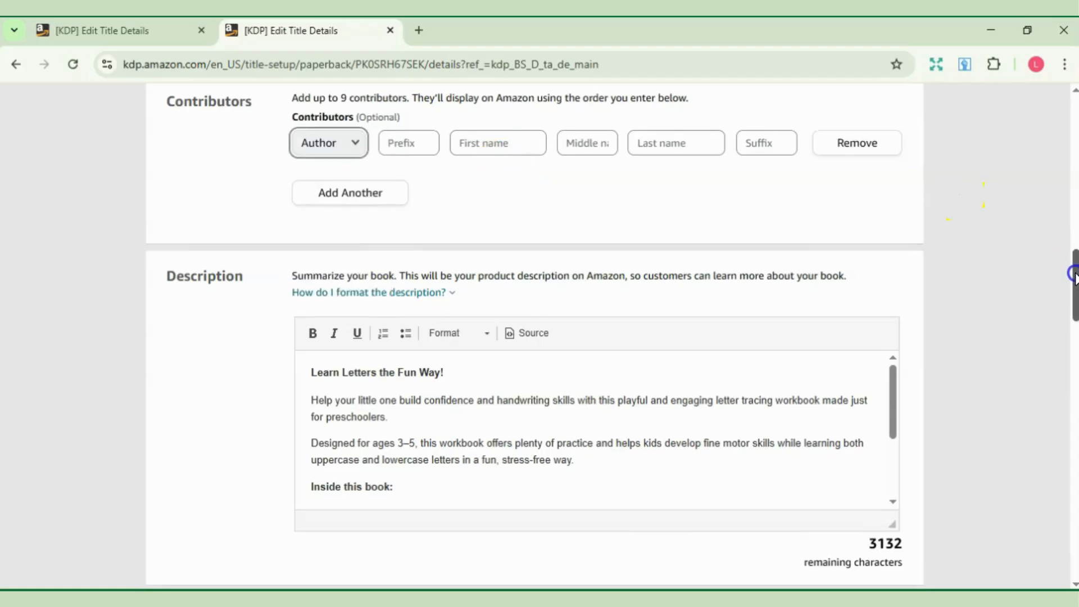
left_click_drag(1072, 275, 1072, 305)
left_click(735, 251)
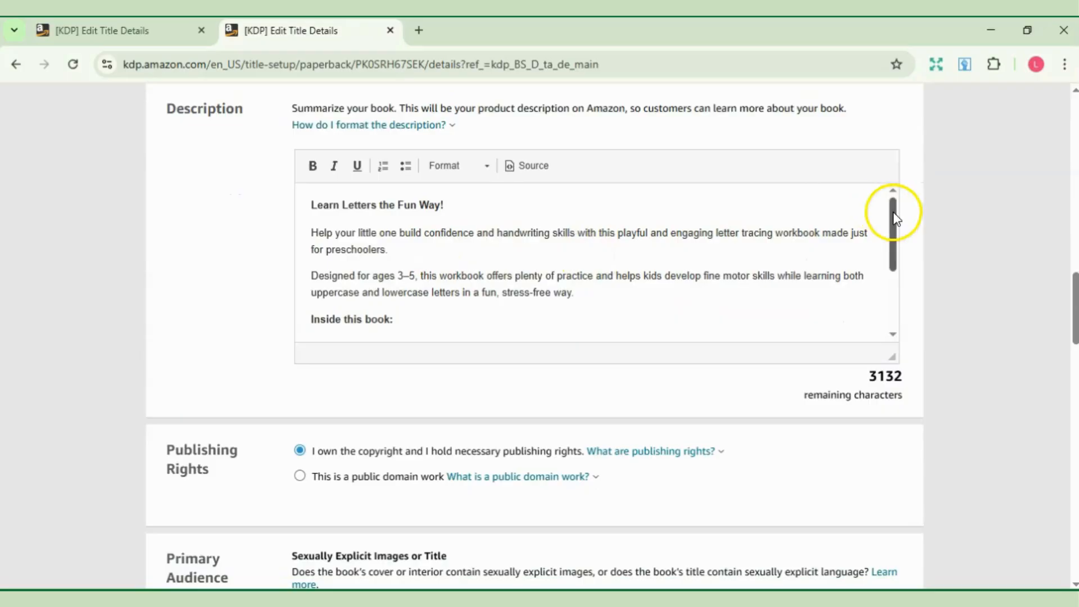
left_click_drag(893, 213, 878, 294)
scroll(311, 255, "down", 4)
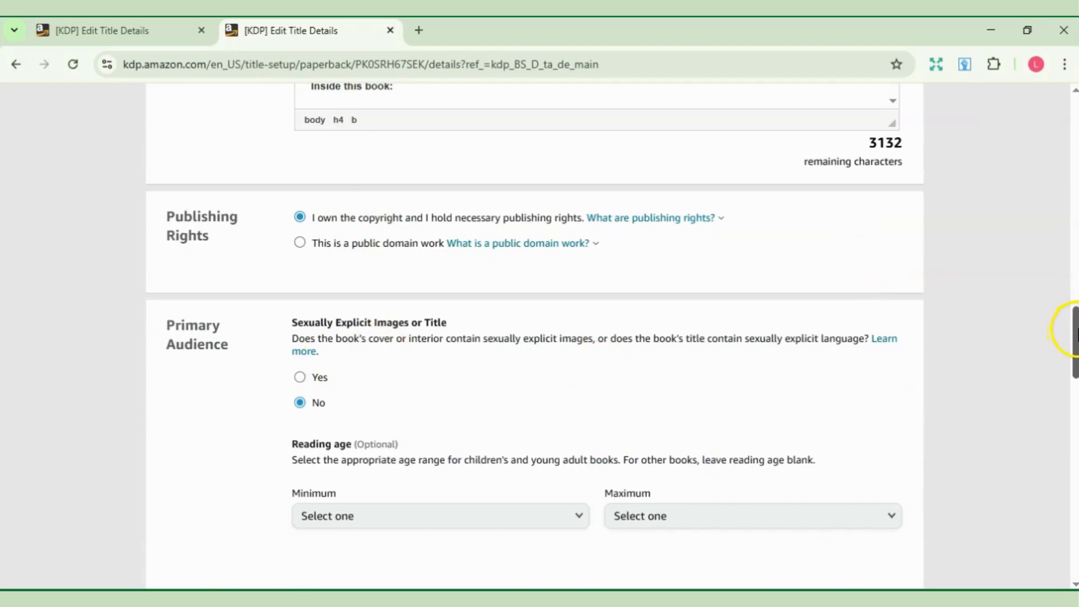
Step: Look through the minimum reading age options in the primary audience section without choosing one
left_click_drag(1074, 332, 1072, 356)
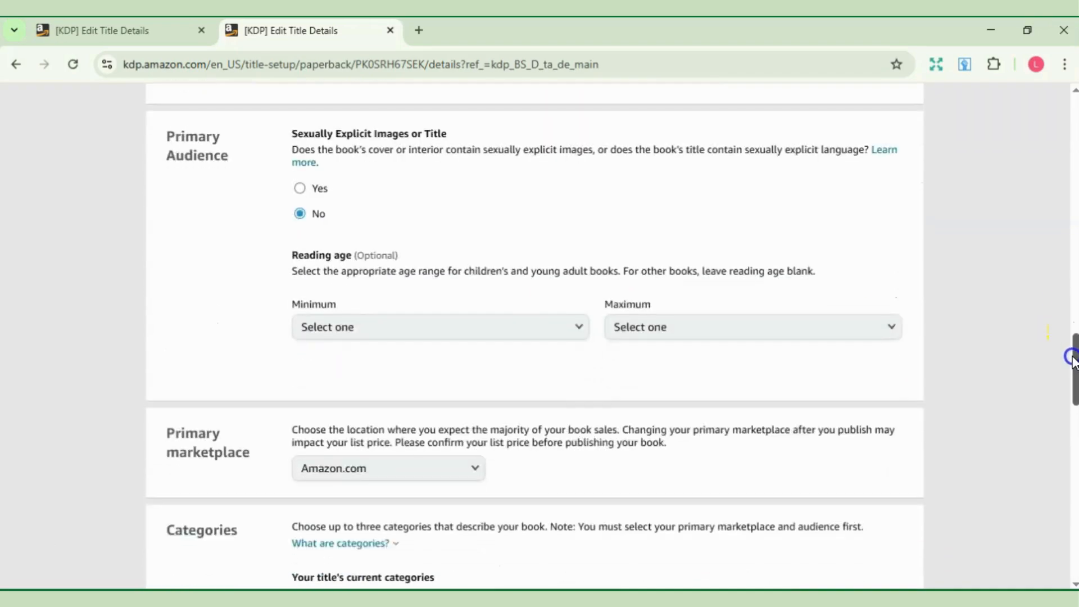
left_click(469, 297)
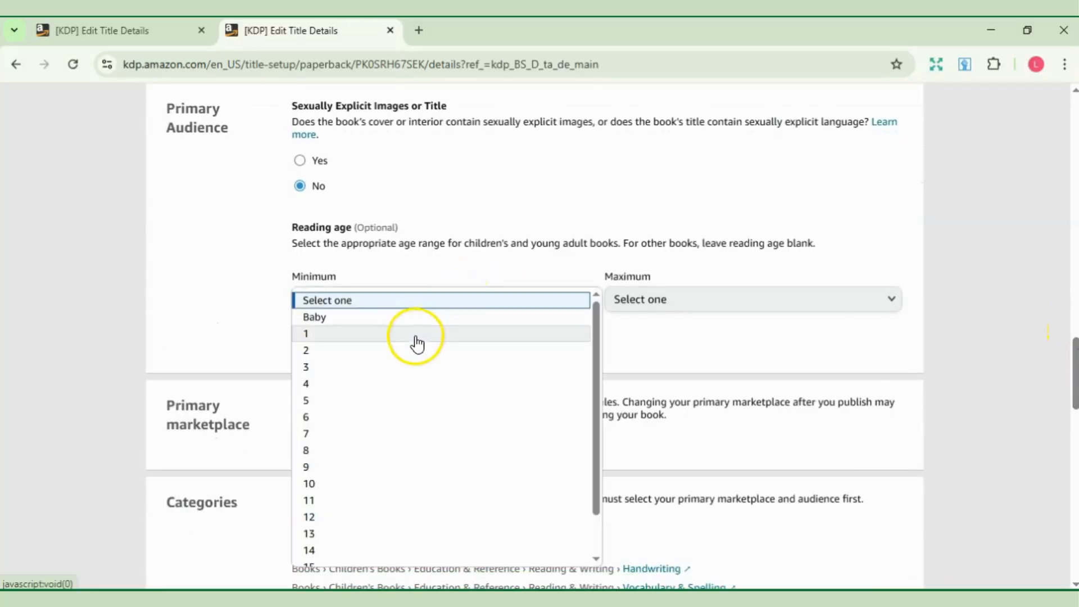
left_click(436, 281)
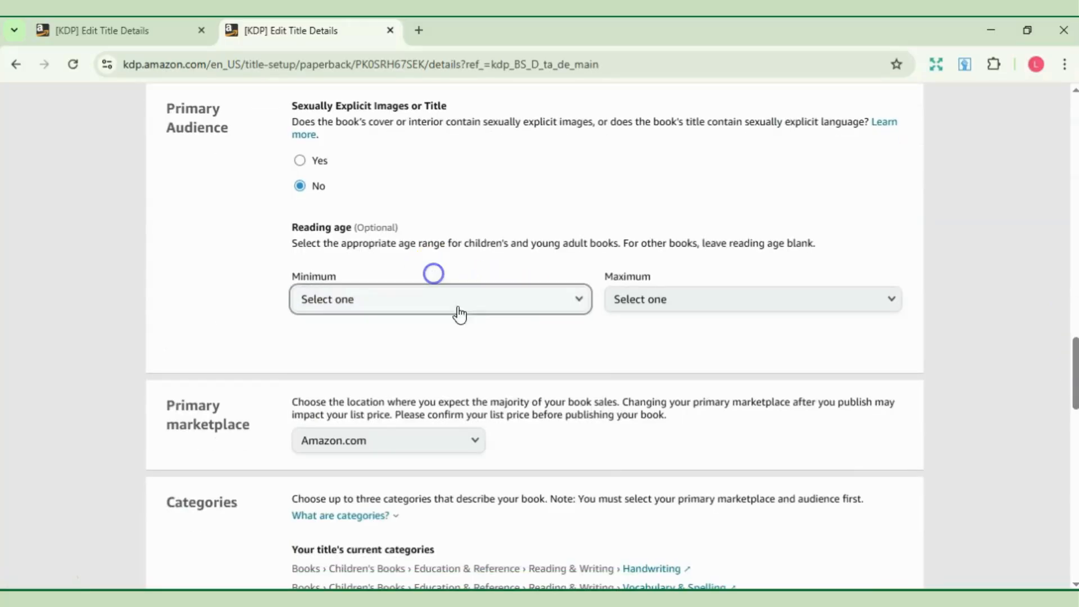
Step: Open the book's categories for editing and remove the Handwriting placement under Education & Reference, Reading & Writing
left_click_drag(1071, 363, 1074, 385)
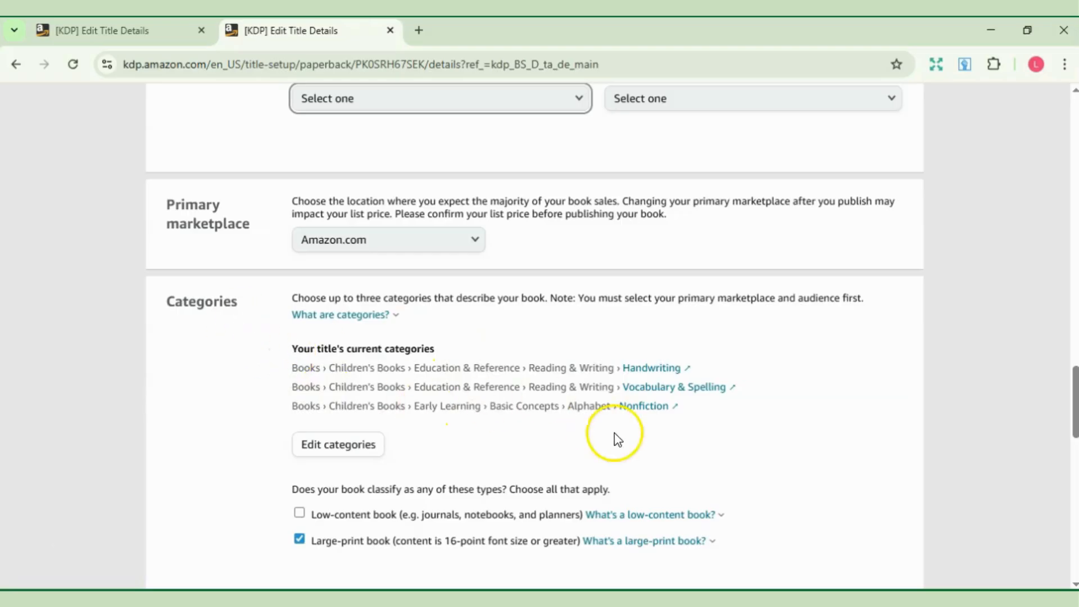
left_click_drag(1074, 388, 1074, 420)
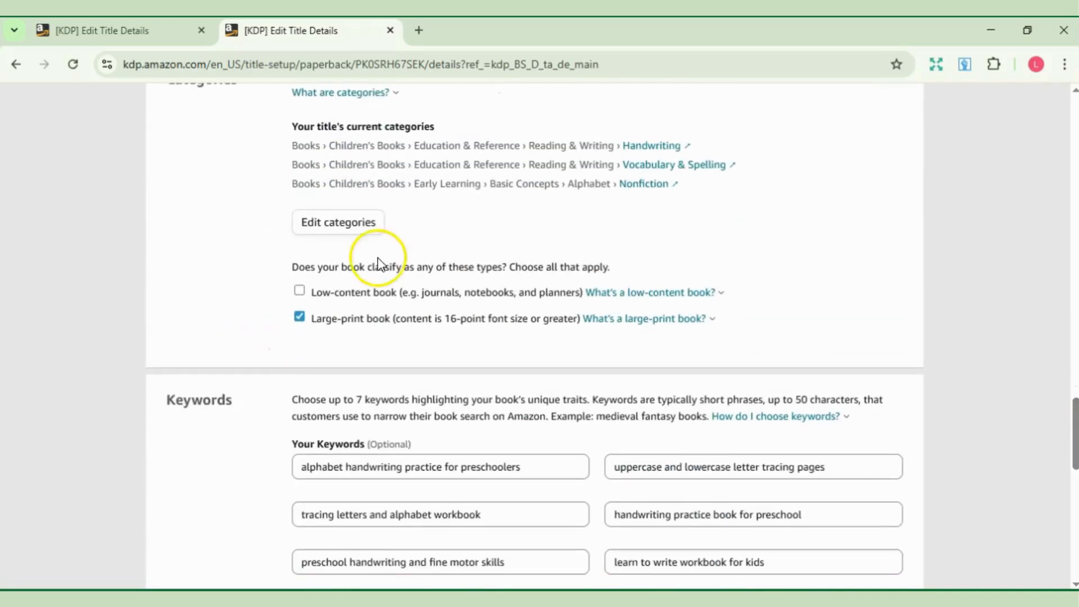
left_click(351, 233)
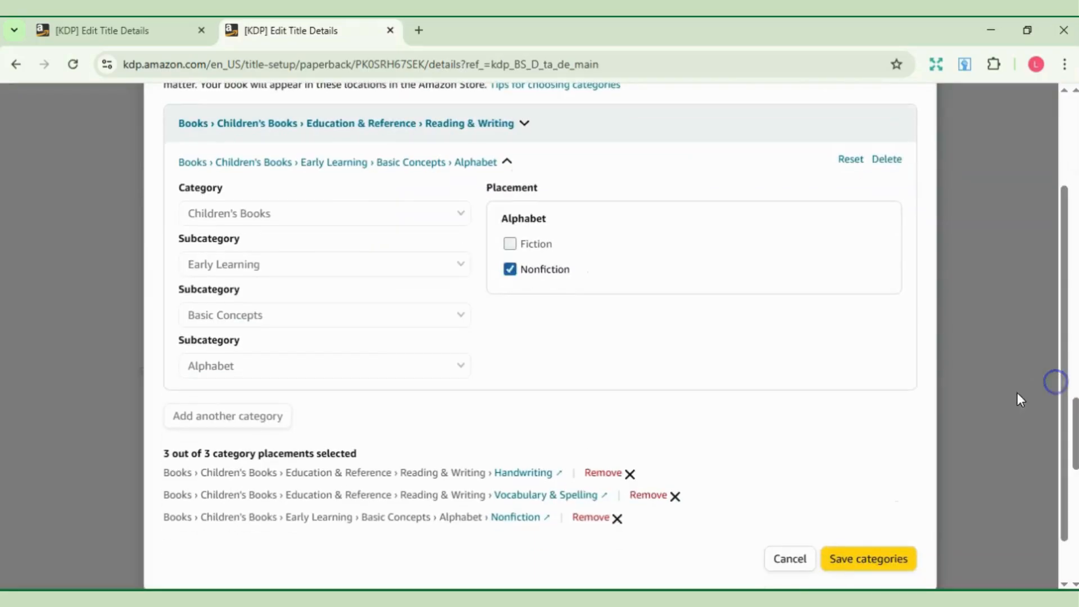
left_click(605, 475)
Step: Add another category for Children's Books with the subcategory Education & Reference
left_click(213, 389)
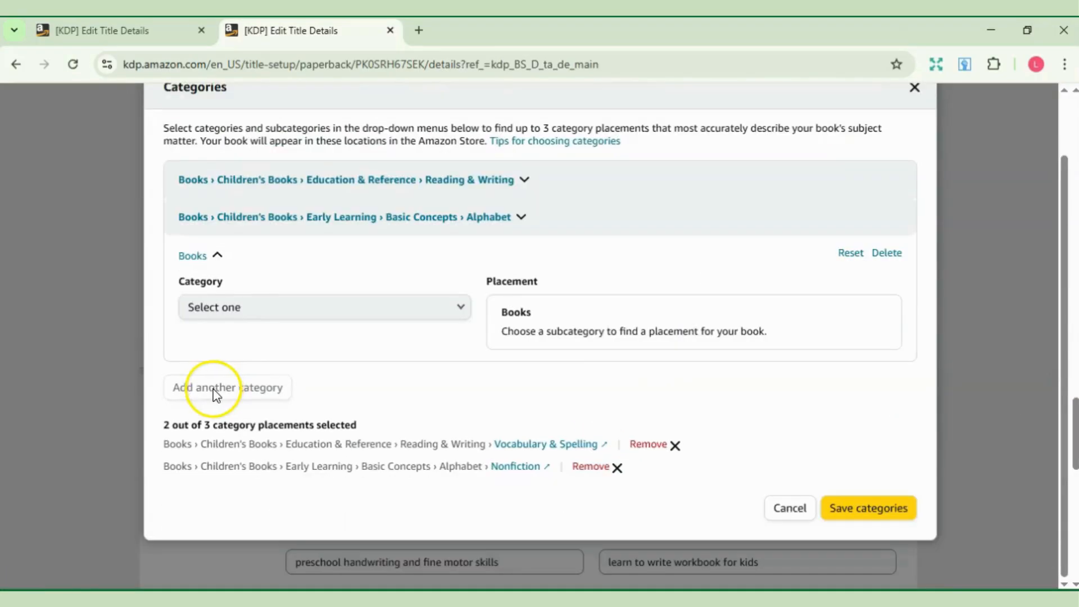
left_click(245, 309)
left_click(243, 376)
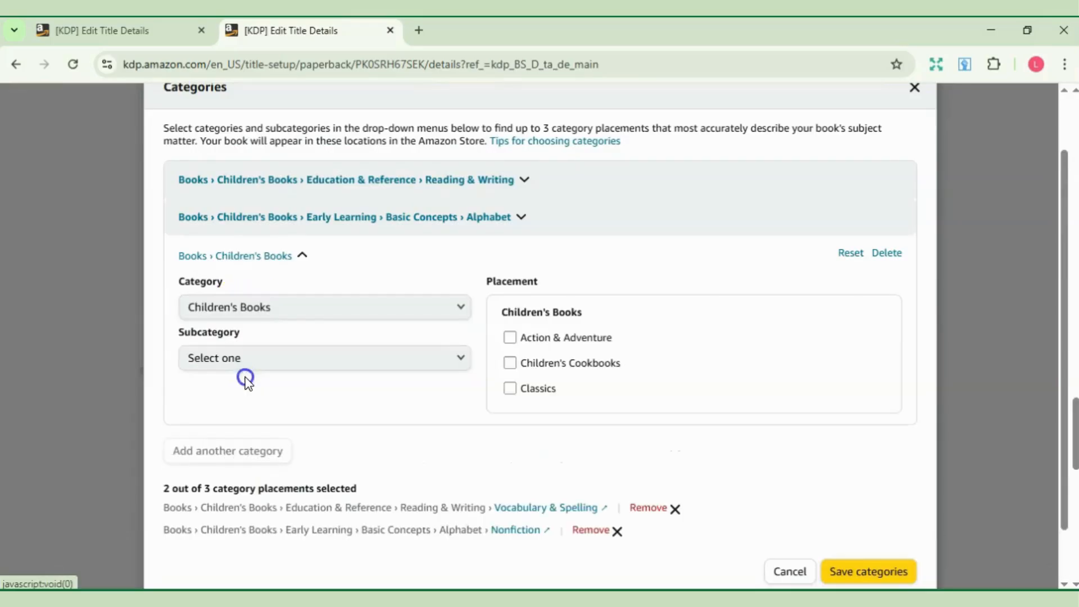
left_click(254, 362)
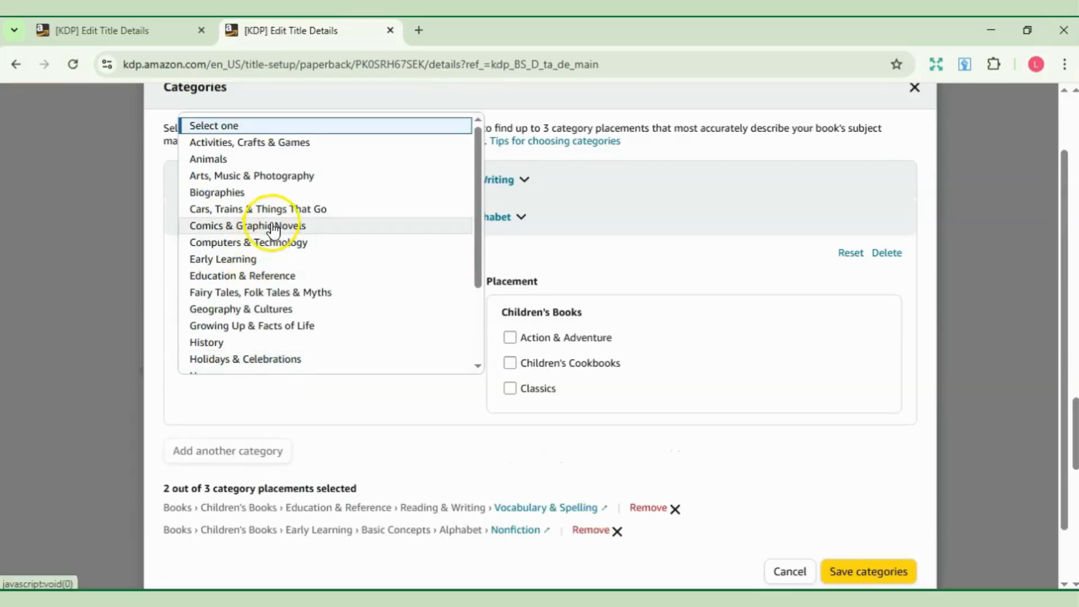
left_click(277, 276)
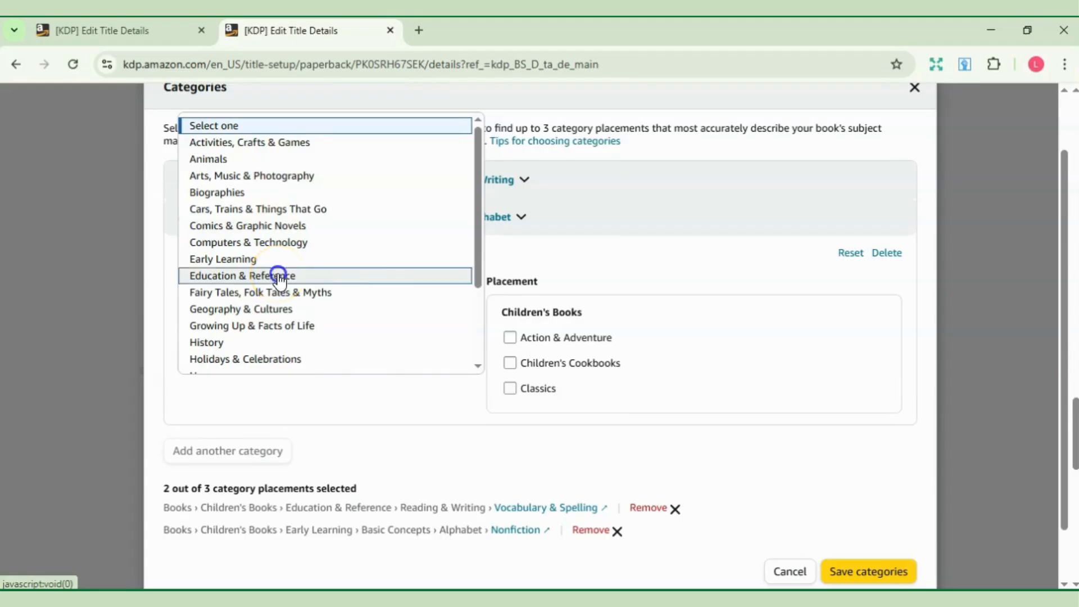
Step: Check the recommended KDP categories in ChatGPT, return to KDP, and try Language Study as the subcategory under Education & Reference
key("alt+Tab")
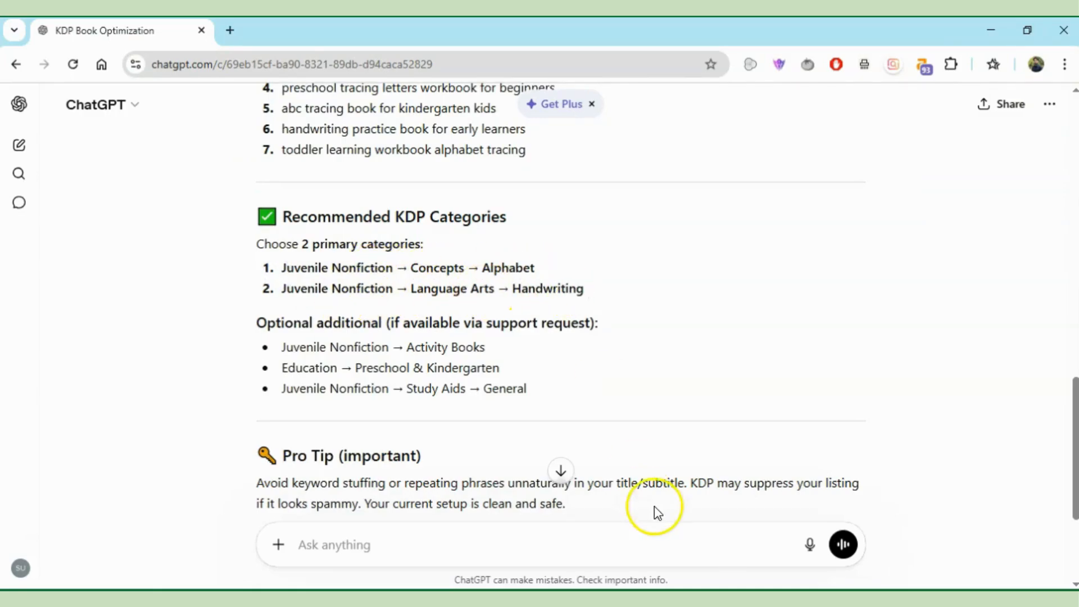
key("alt+Tab")
left_click(311, 416)
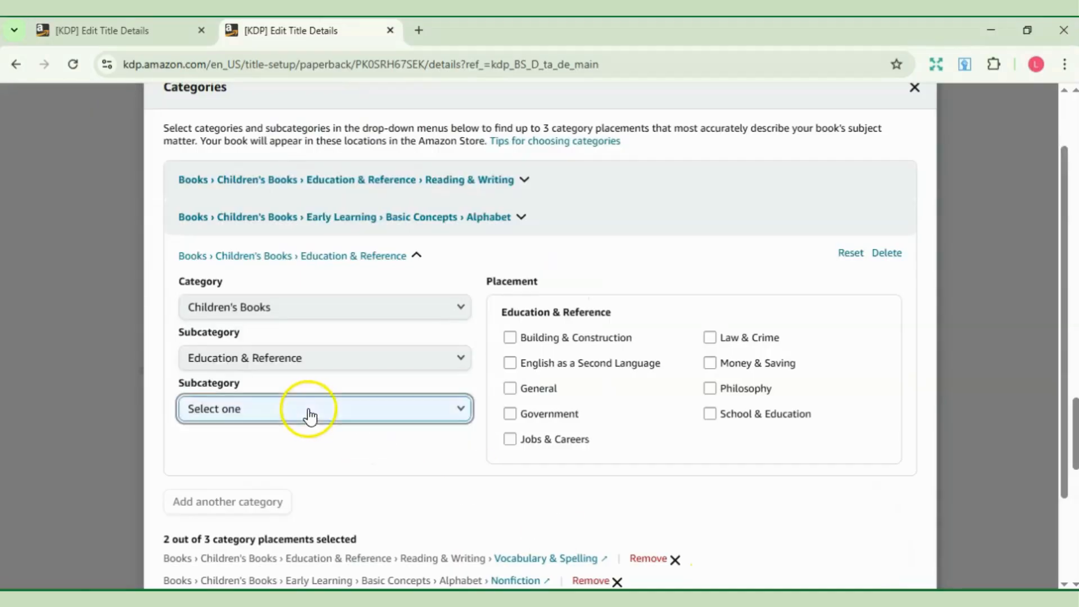
left_click(311, 417)
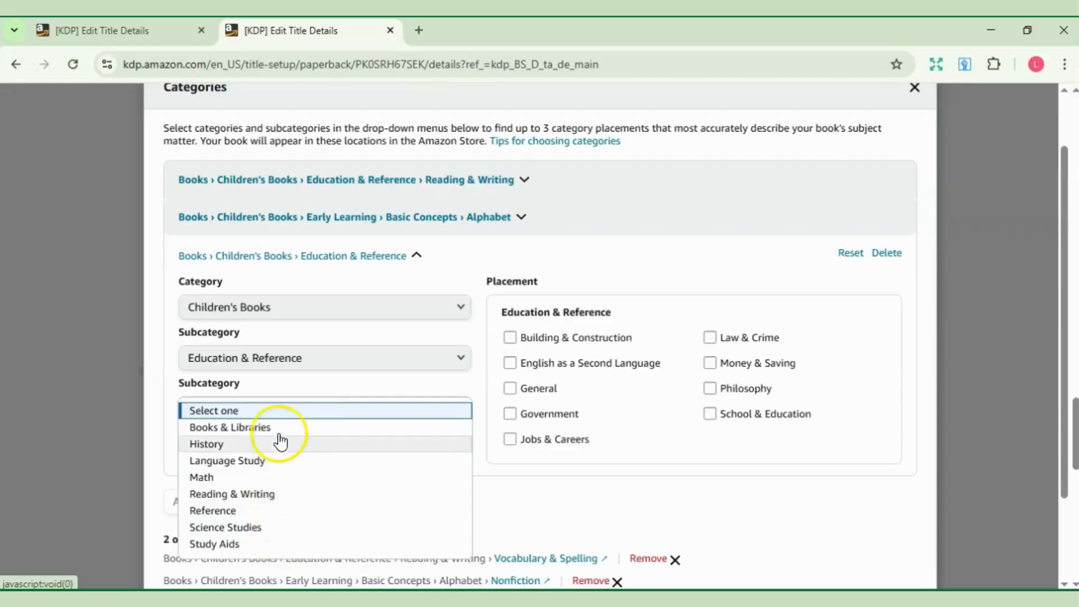
left_click(275, 460)
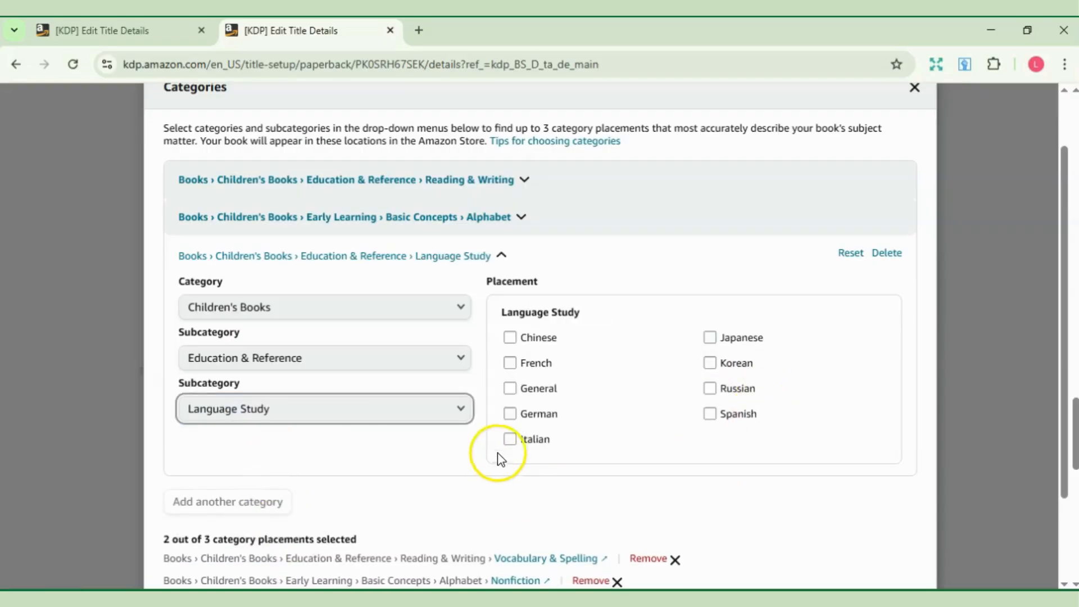
Step: Set the subcategory under Education & Reference to Reading & Writing with the Handwriting placement, and save the categories
left_click(291, 412)
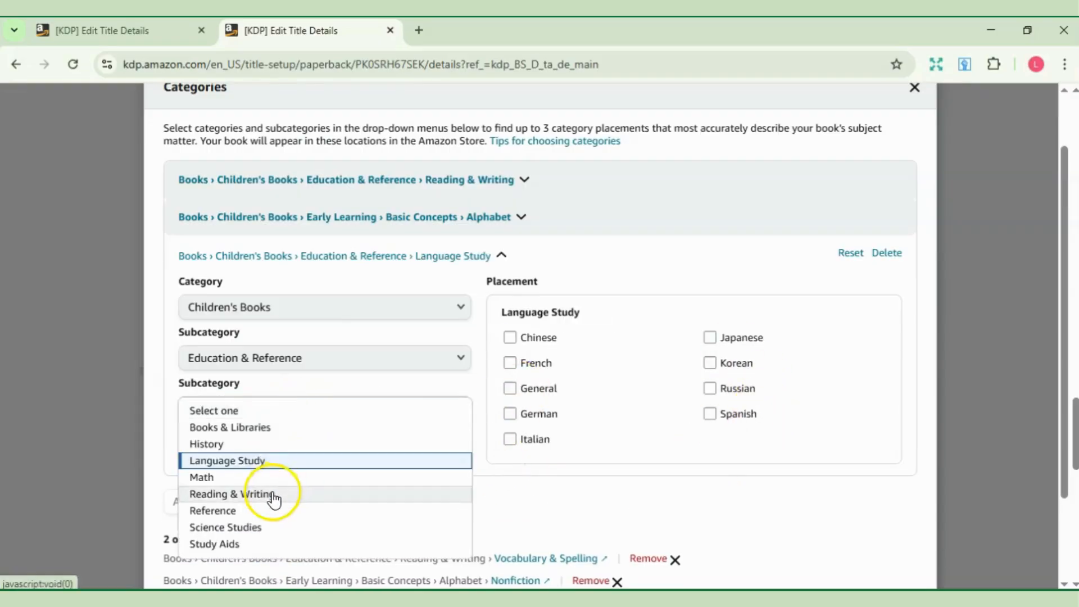
left_click(274, 494)
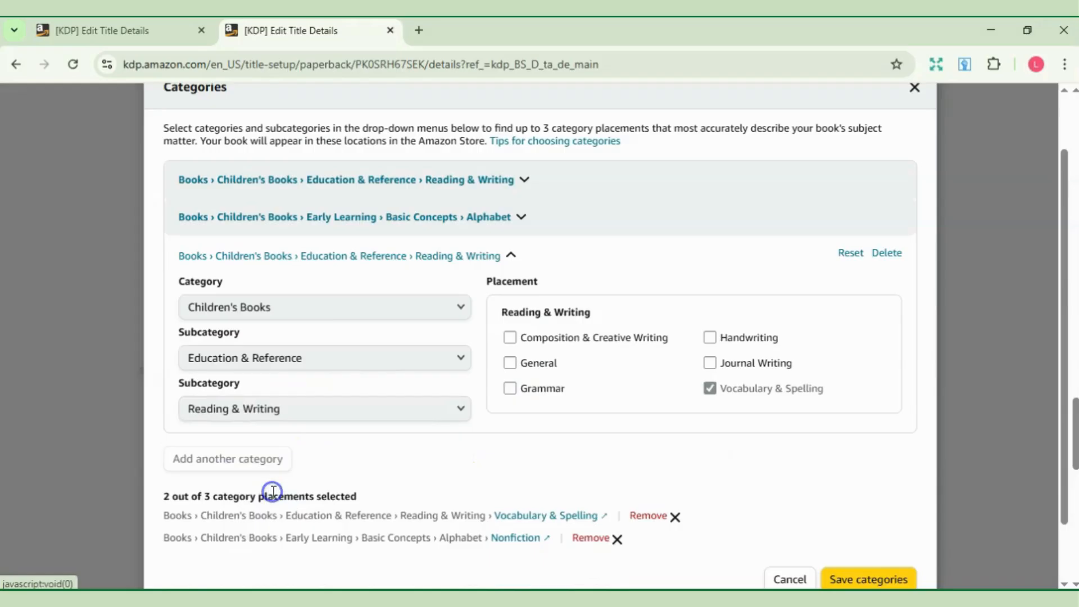
left_click(709, 338)
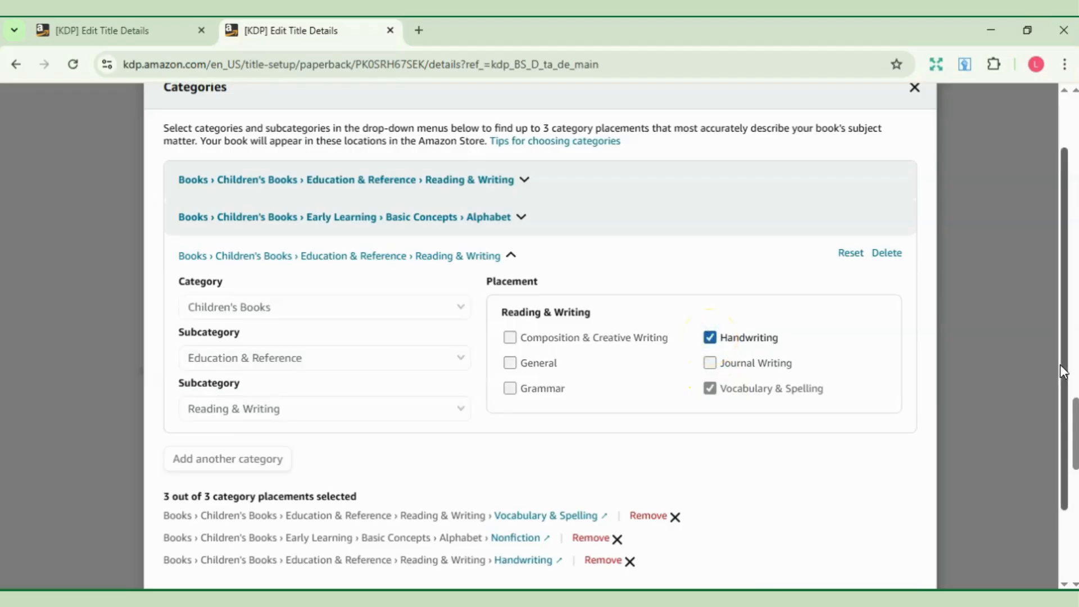
scroll(1062, 382, "down", 2)
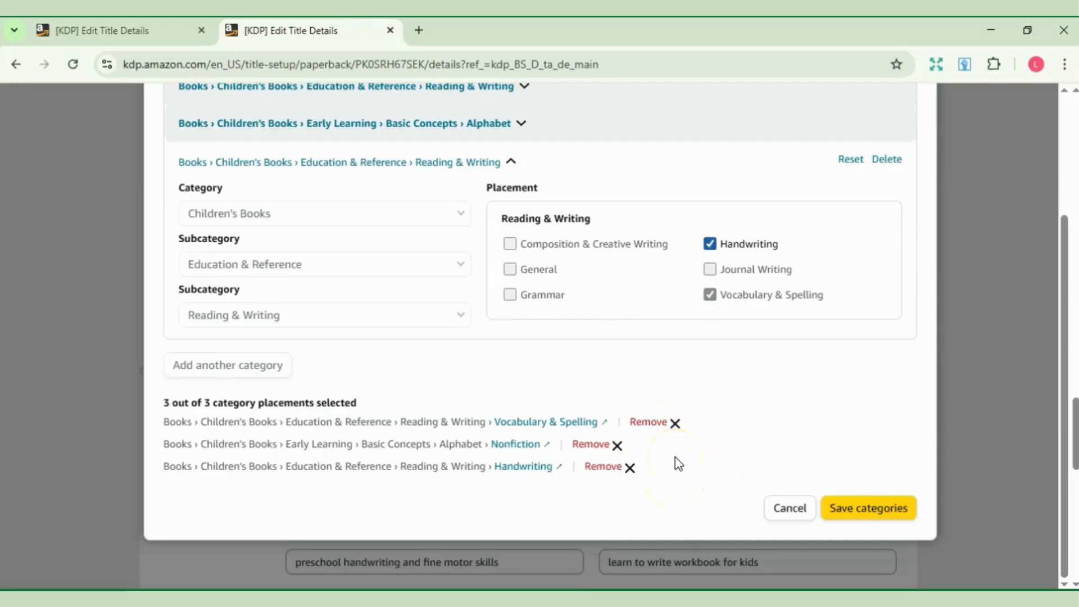
left_click(848, 508)
Step: Review the keywords, publication date and release date, and save the paperback details to continue to the content page
scroll(422, 270, "down", 3)
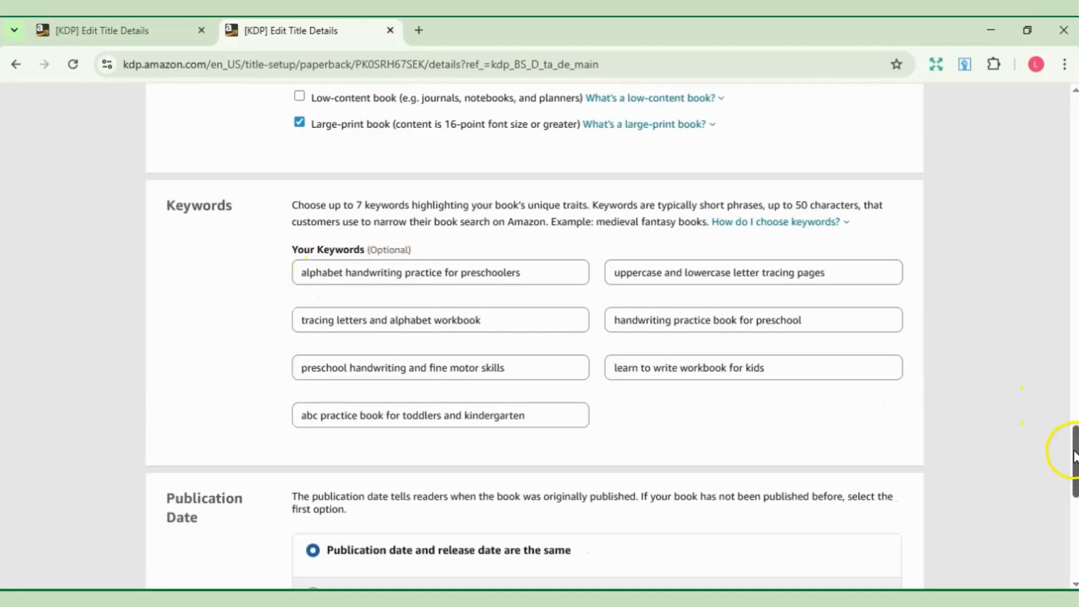
left_click_drag(1073, 448, 1069, 483)
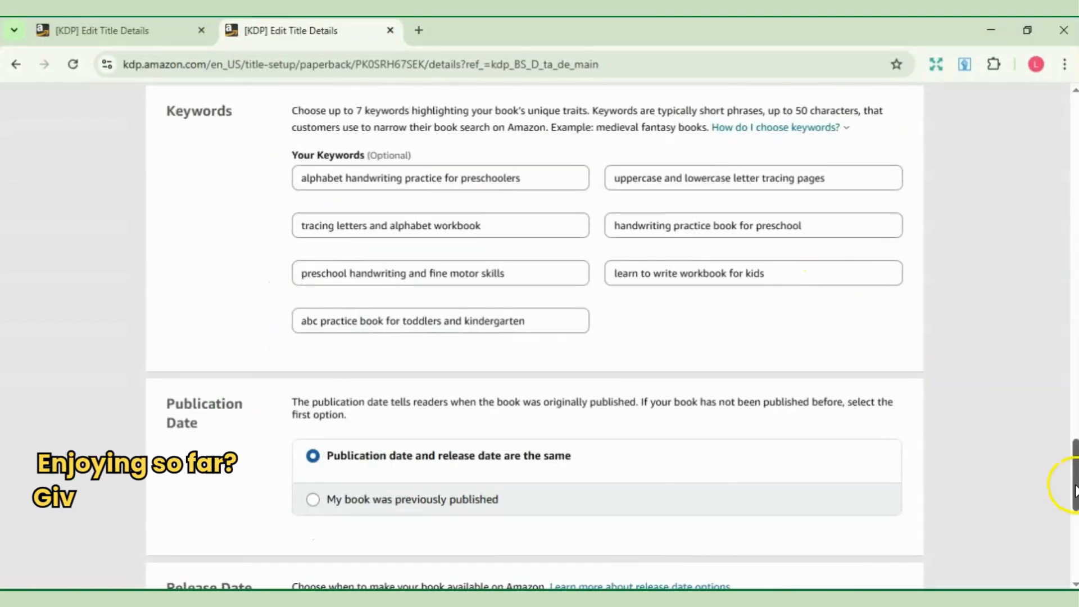
left_click_drag(1074, 489, 1072, 522)
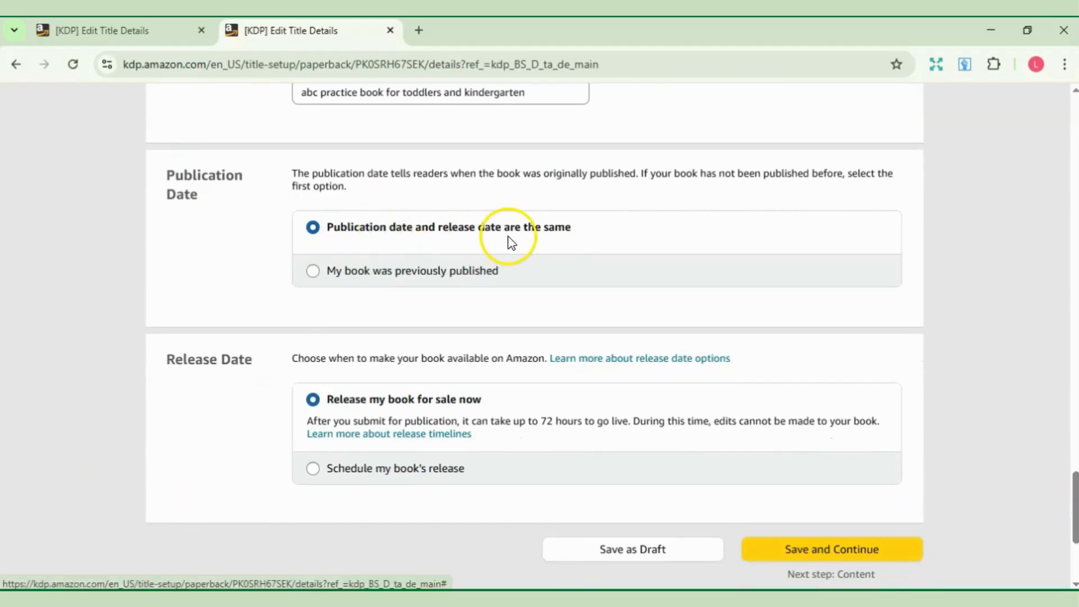
left_click(790, 550)
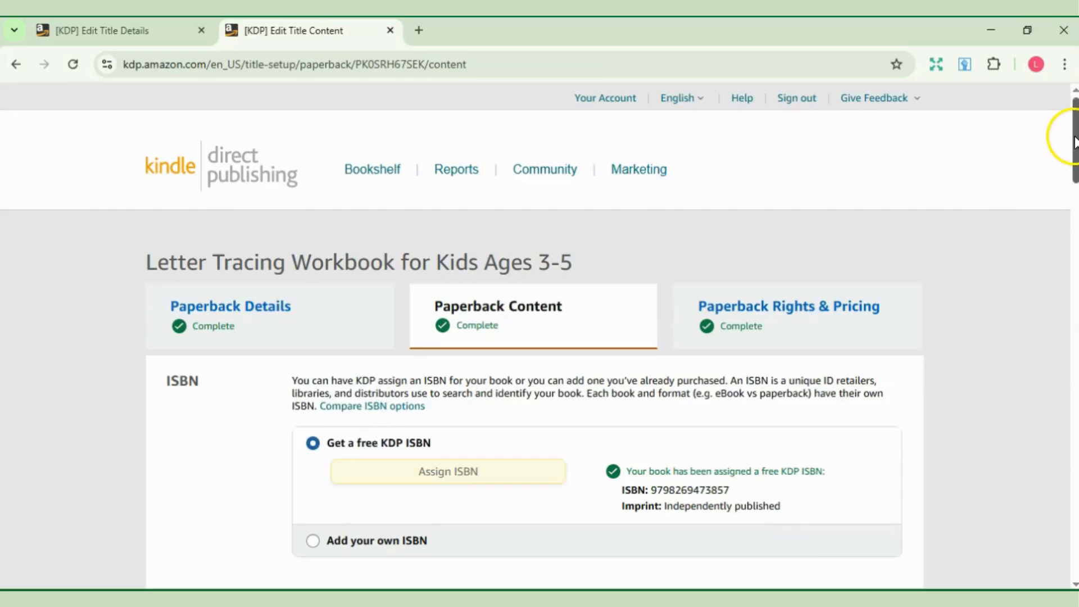
Step: Try the option for adding your own ISBN and switch back to the free KDP ISBN
left_click_drag(1073, 141, 1072, 172)
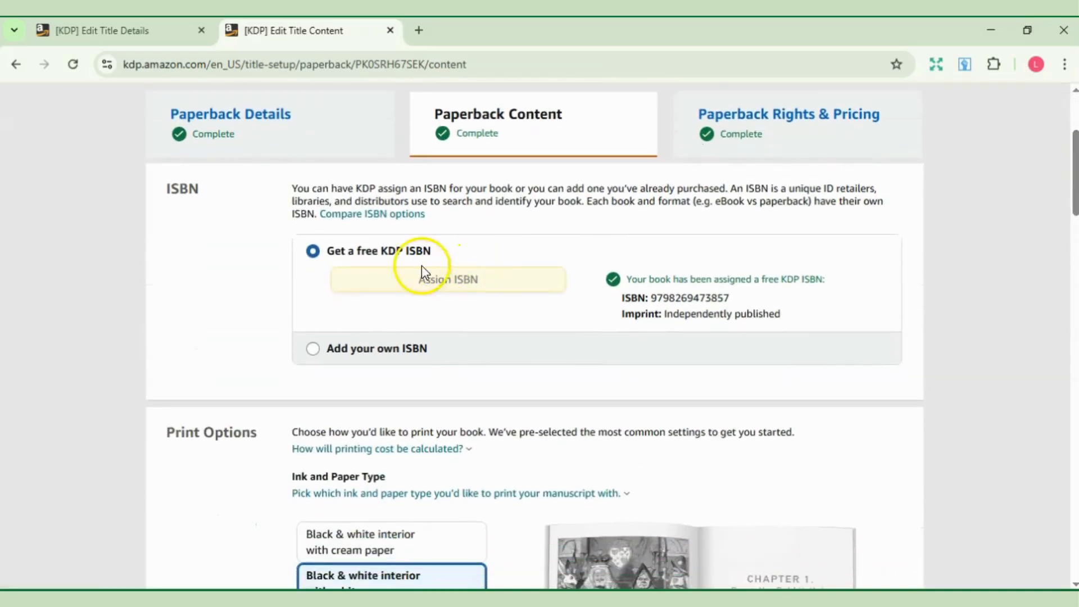
left_click_drag(1073, 188, 1073, 211)
left_click(313, 209)
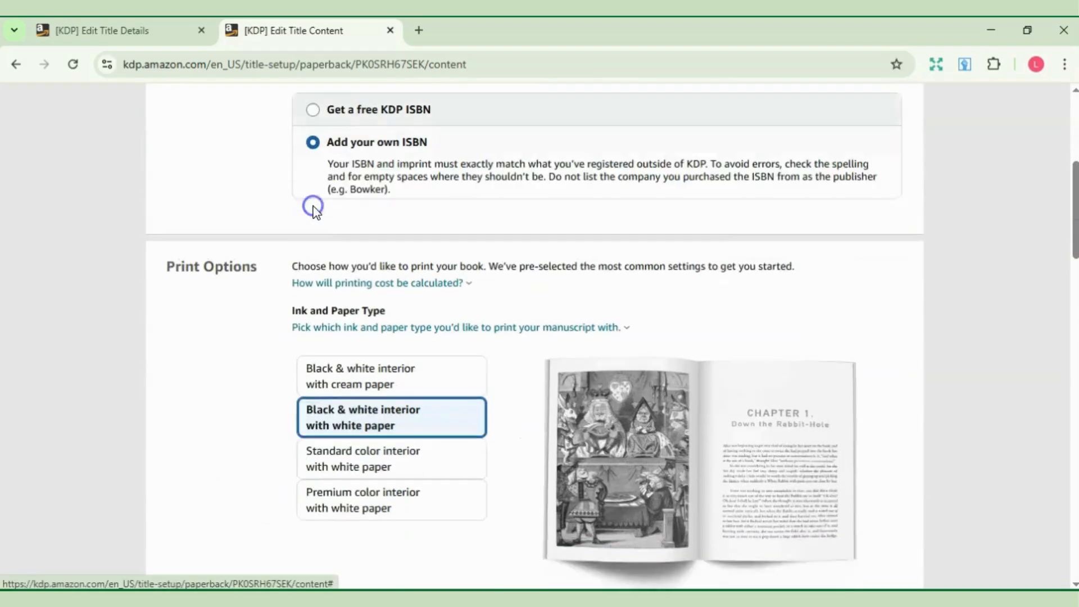
left_click(308, 110)
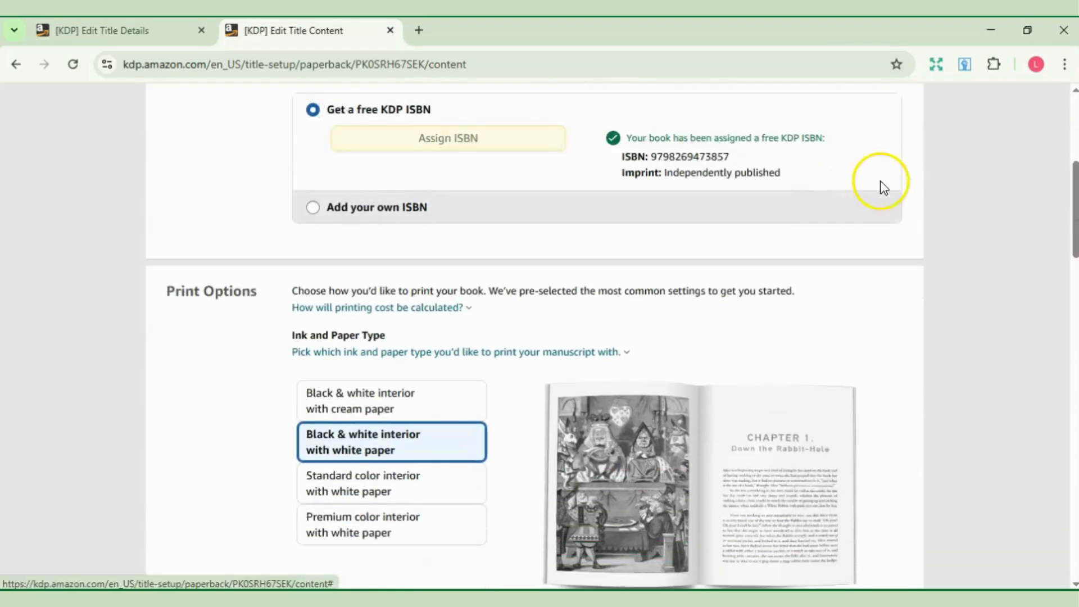
Step: Choose the 8.5 x 11 in trim size and the No Bleed setting in the print options
left_click_drag(1073, 205, 1073, 231)
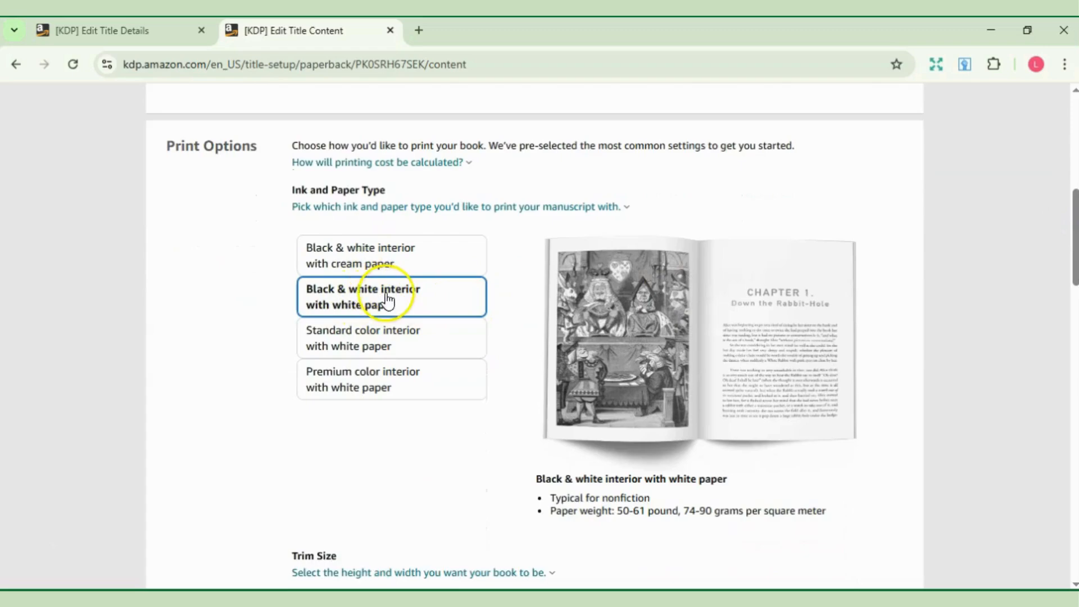
left_click_drag(1073, 225, 1066, 294)
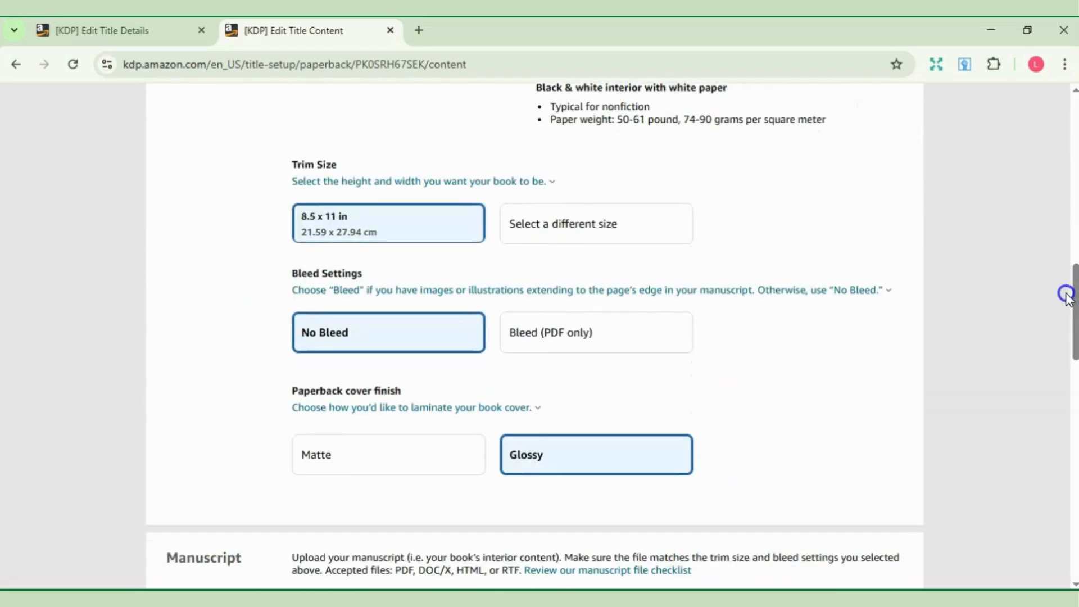
left_click(550, 229)
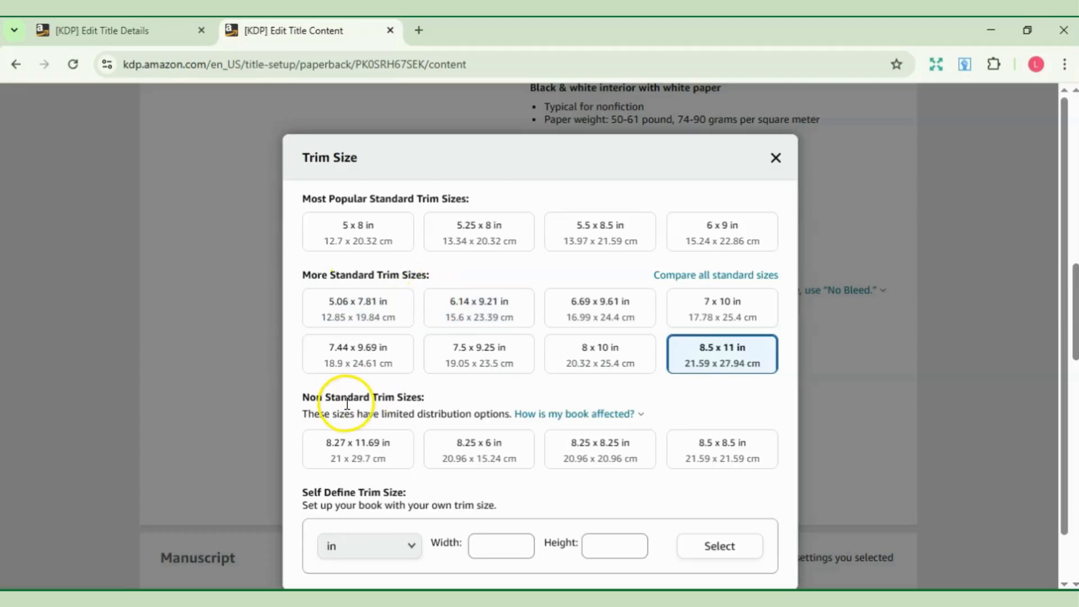
left_click(729, 355)
left_click(335, 337)
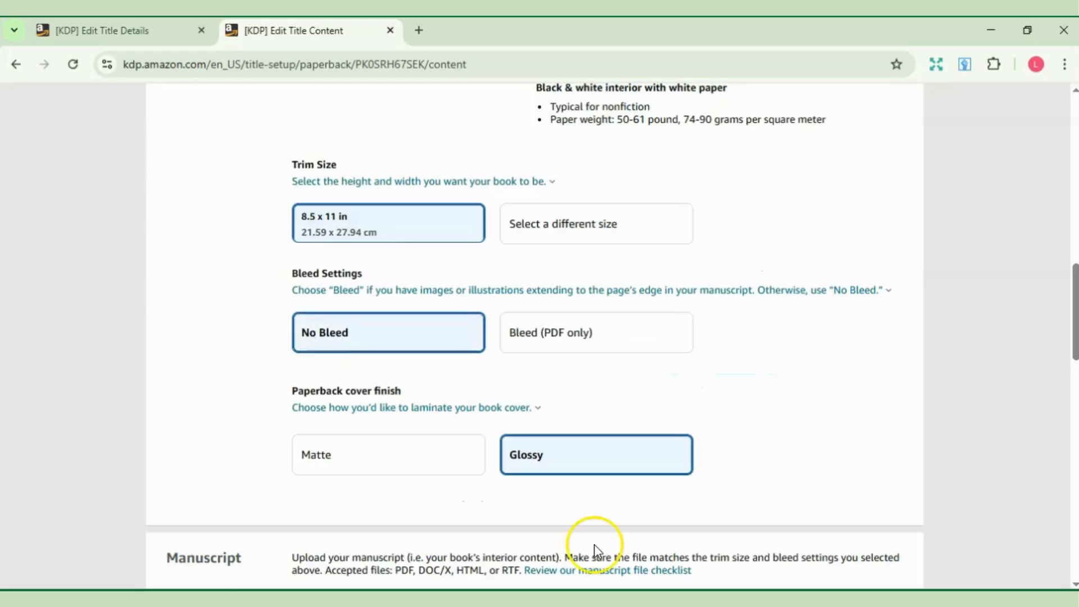
Step: Keep the No Bleed setting and choose the Glossy paperback cover finish
left_click(380, 346)
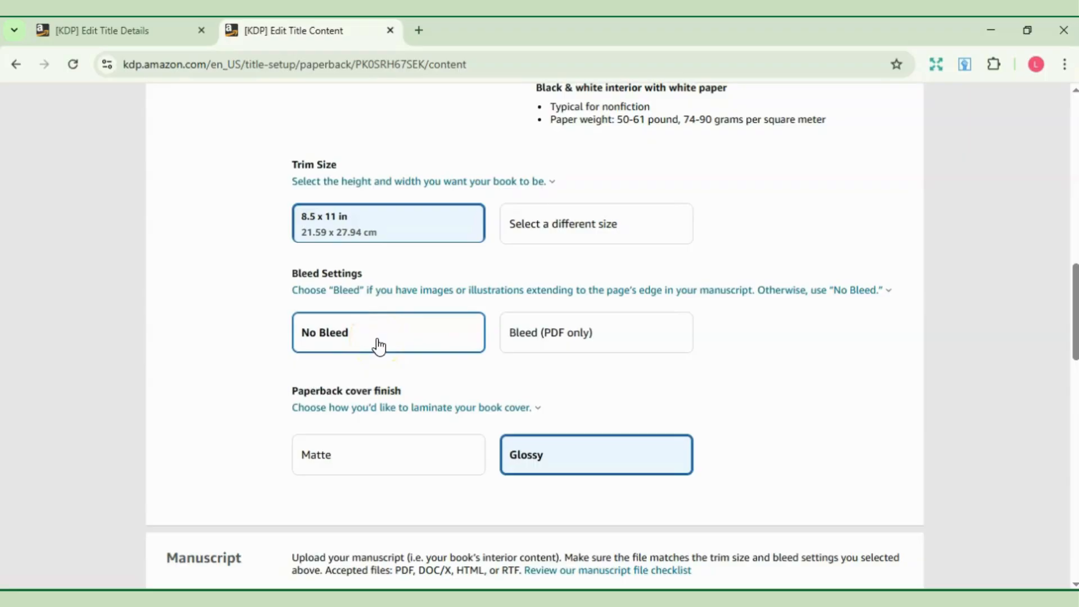
left_click(378, 343)
left_click(381, 449)
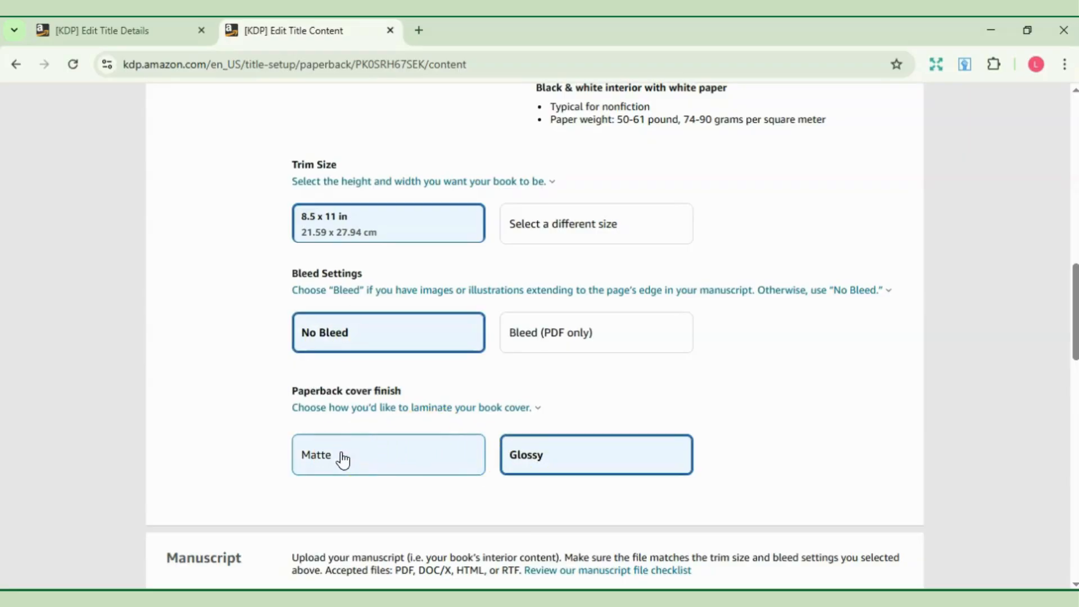
left_click_drag(1070, 305, 1070, 330)
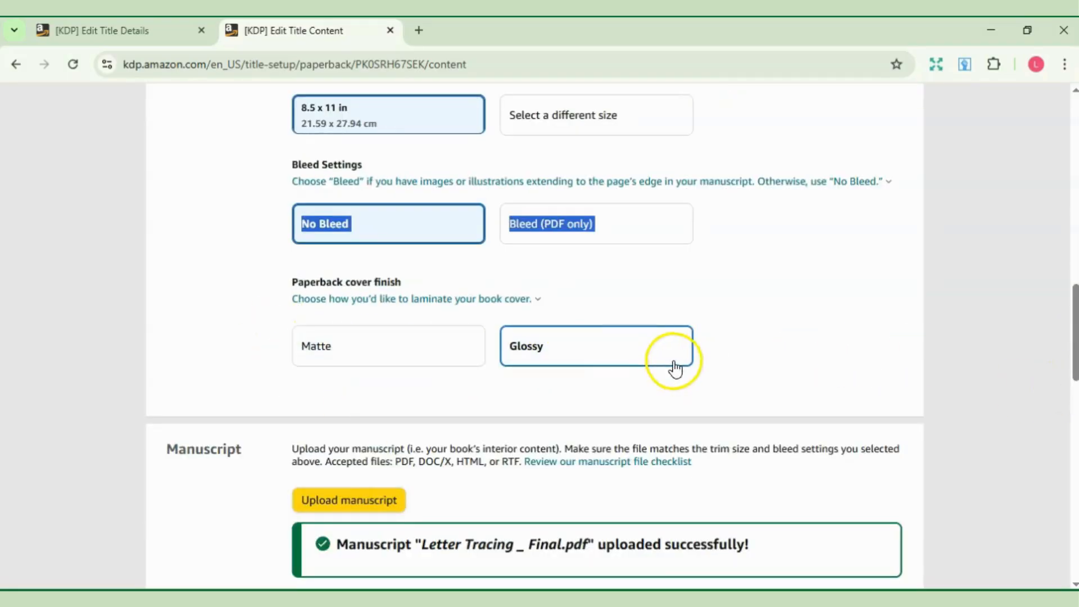
Step: Check the manuscript, book cover, barcode and AI-generated content sections, and launch the print previewer for the book
left_click_drag(1070, 323, 1073, 405)
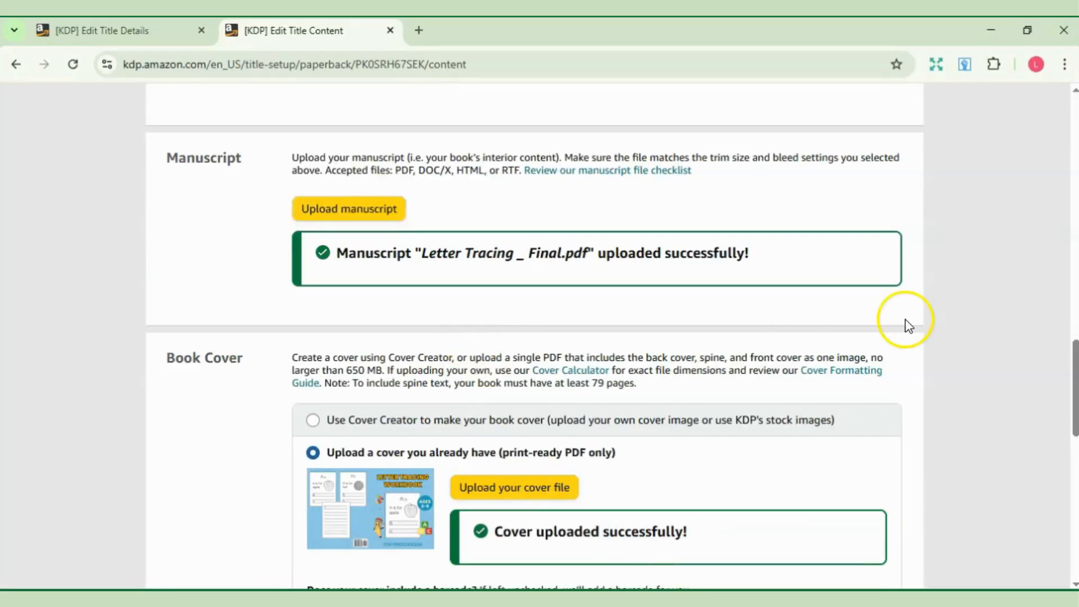
left_click_drag(1073, 373, 1073, 396)
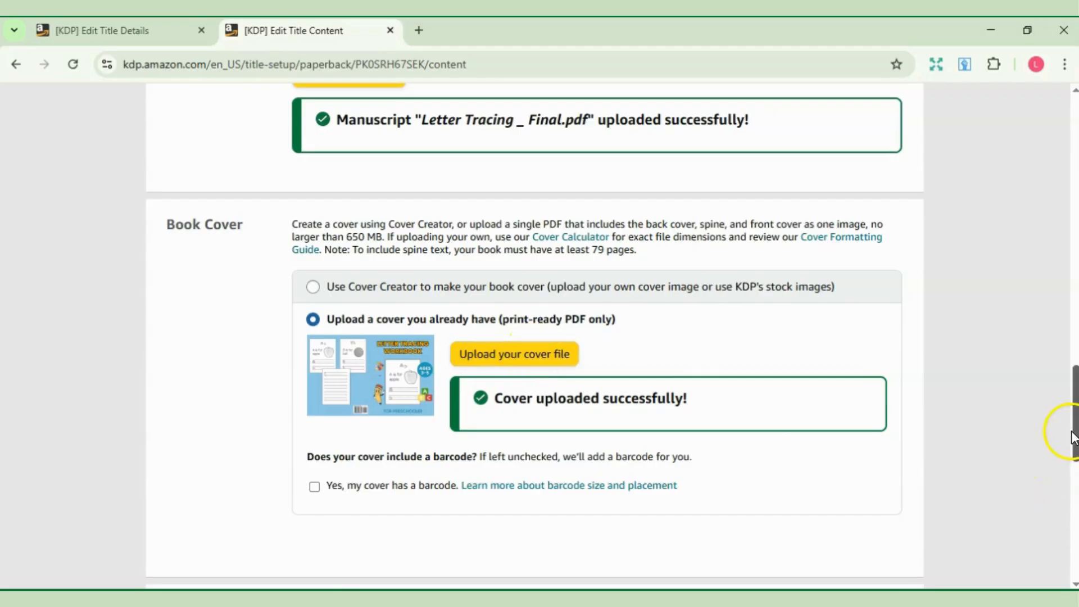
left_click_drag(1075, 431, 1074, 495)
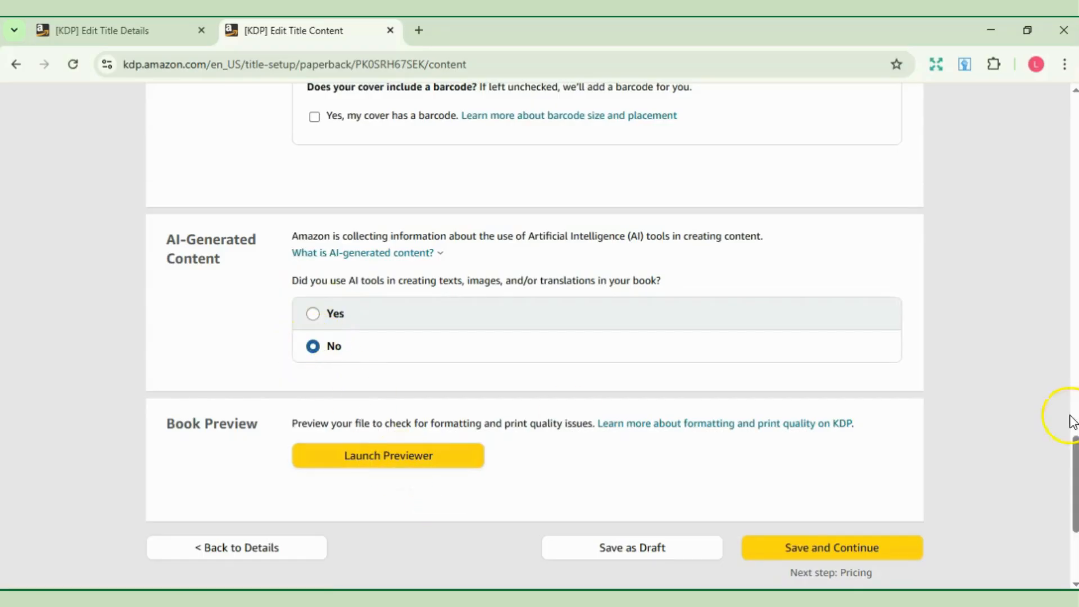
left_click_drag(1074, 475, 1072, 410)
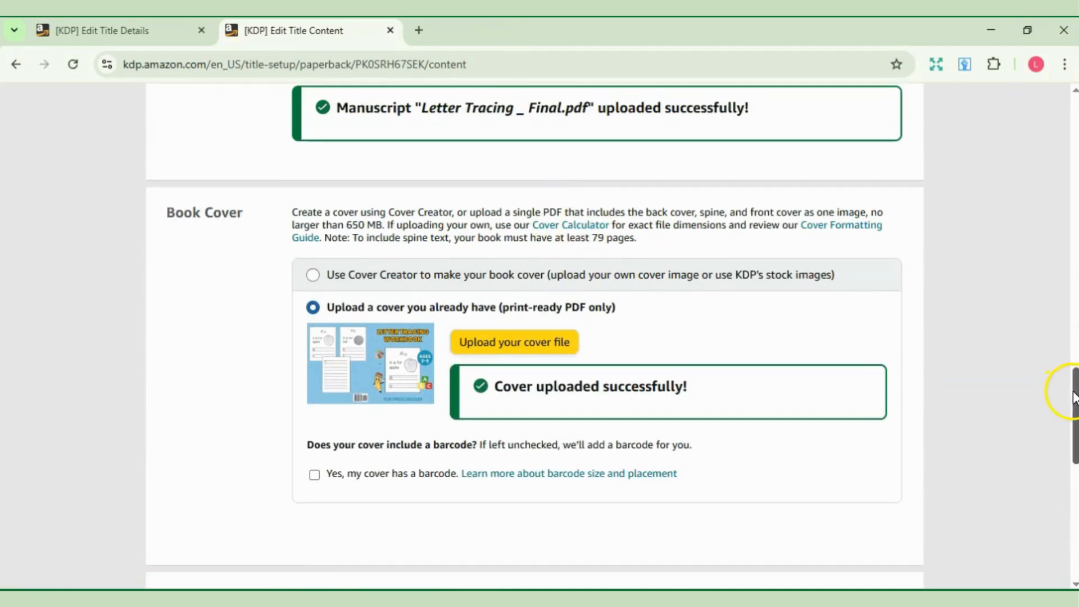
left_click_drag(1073, 396, 1072, 498)
left_click(419, 337)
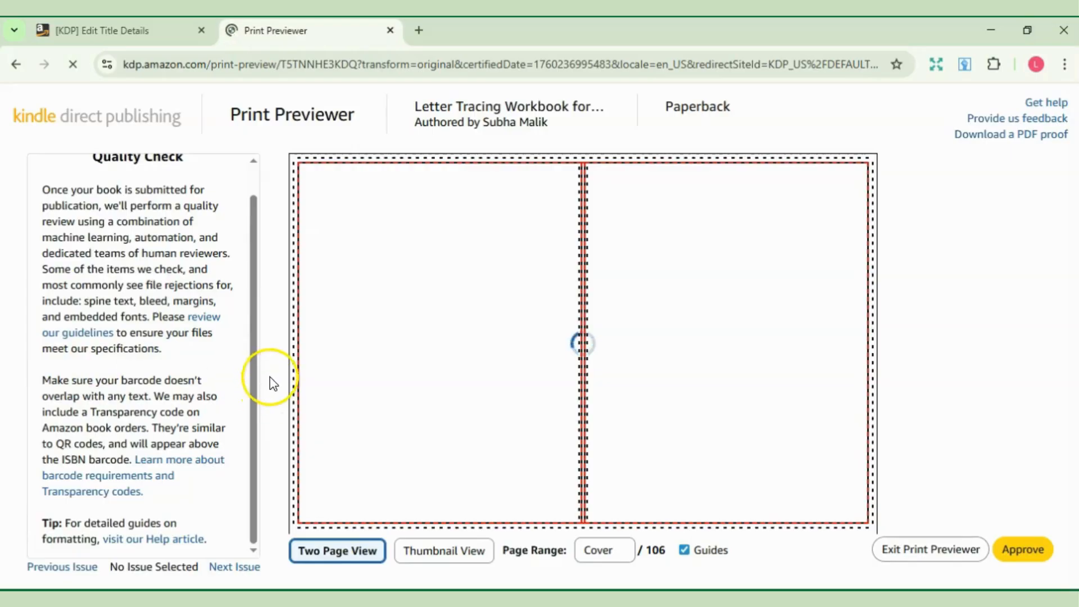
Step: Examine the quality check notes, the cover and the interior pages through 8-9 in the print preview
left_click_drag(253, 367, 252, 431)
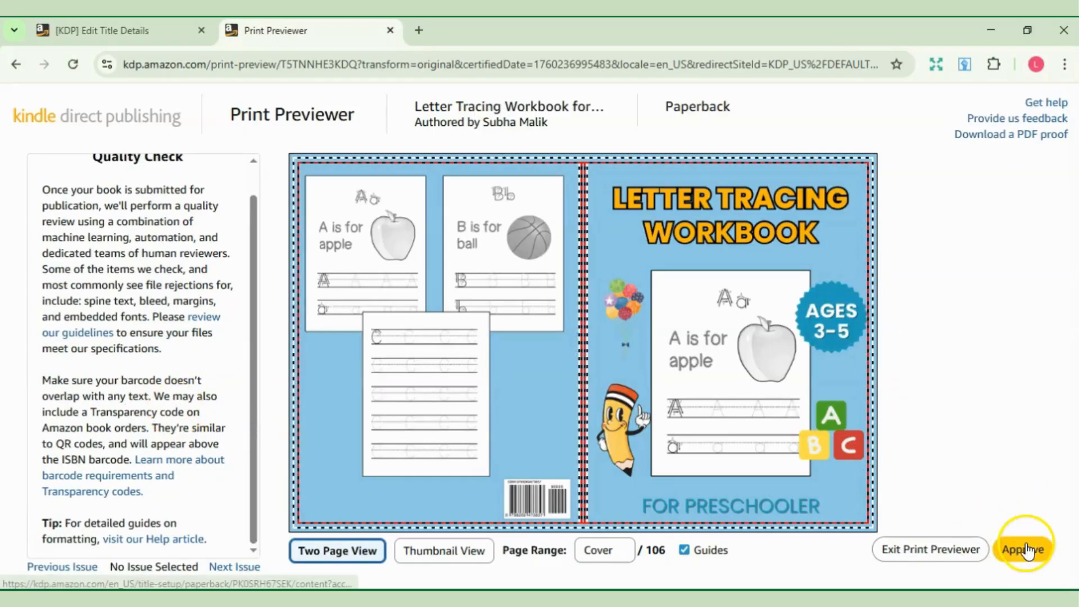
left_click(848, 329)
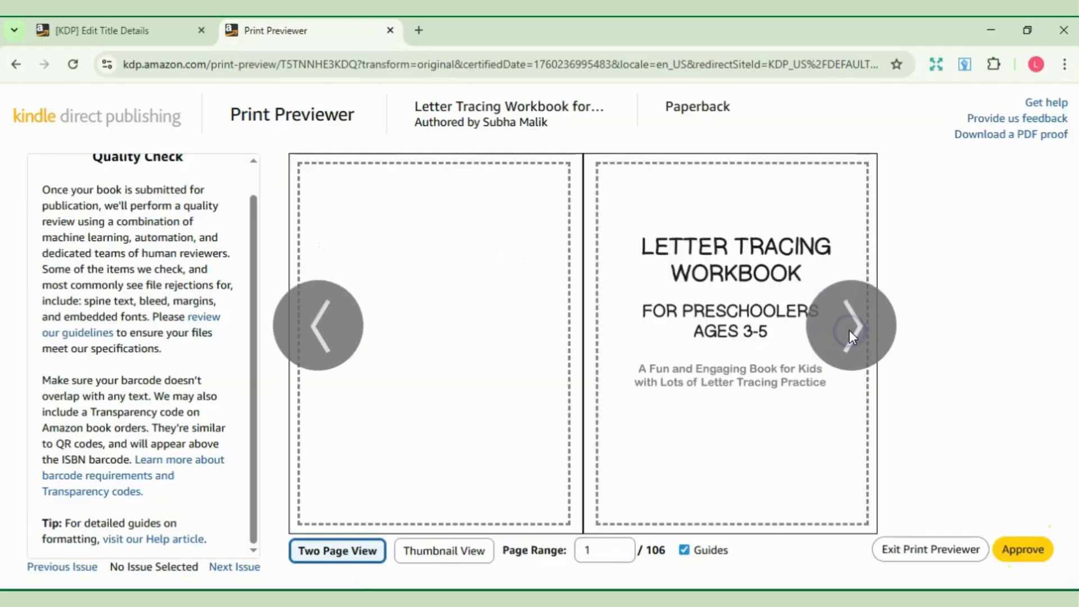
left_click(849, 329)
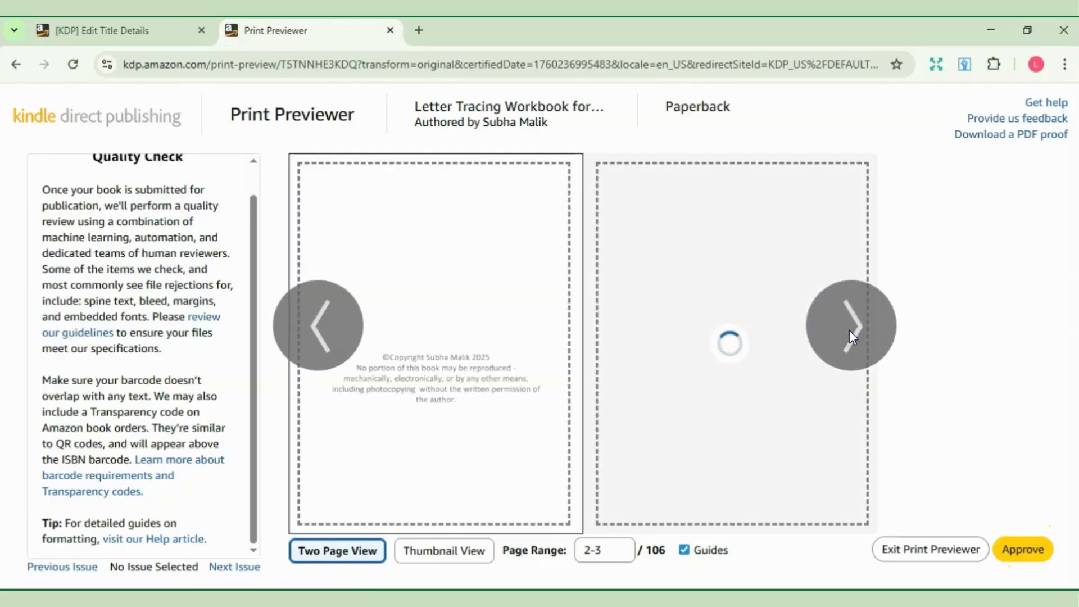
left_click(849, 329)
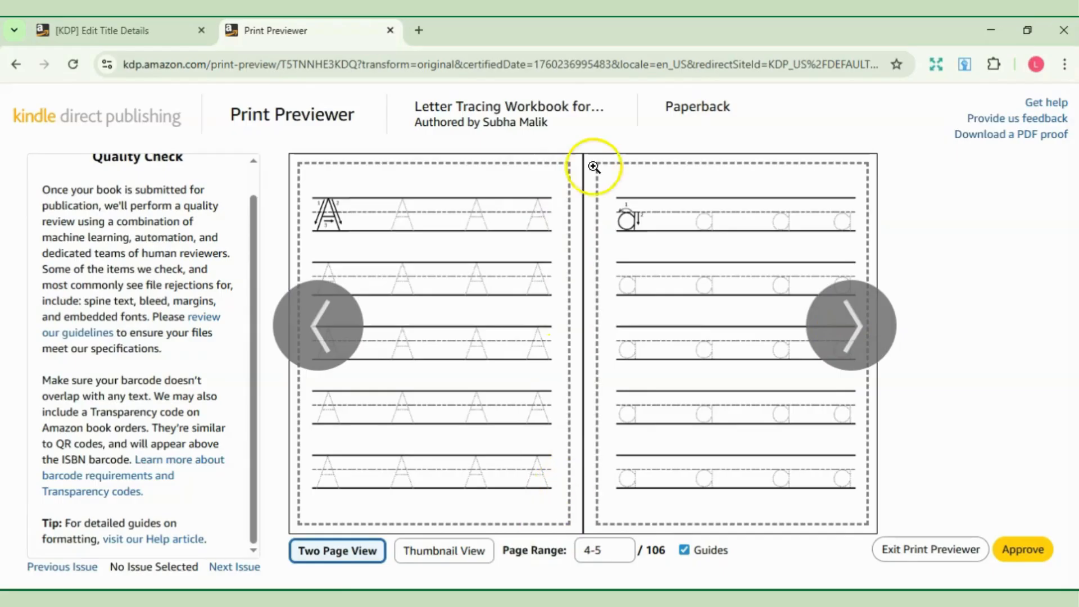
left_click(860, 329)
left_click(862, 329)
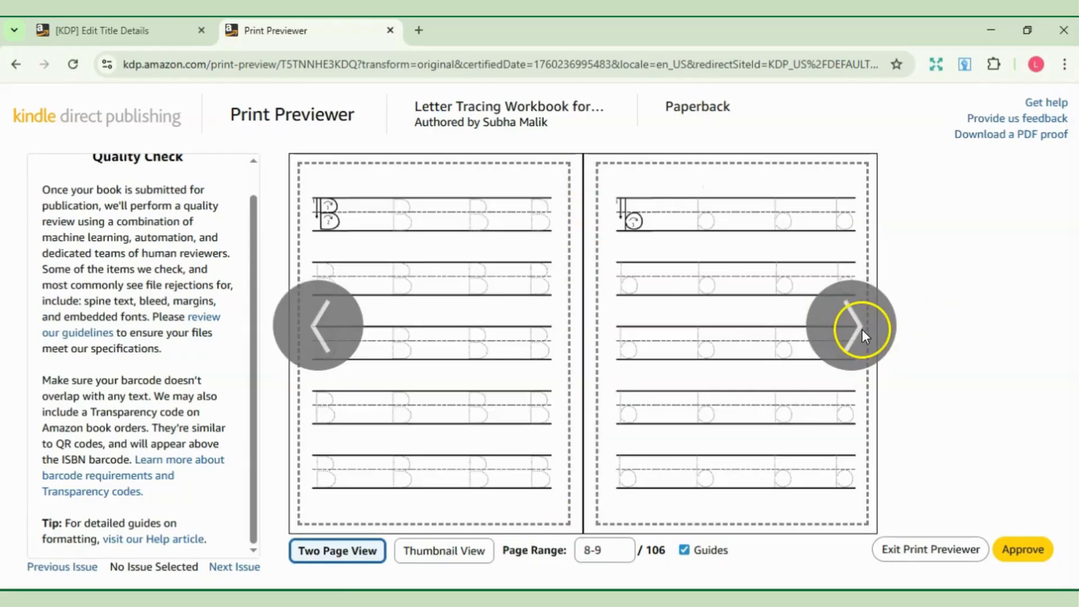
Step: Approve the print preview and save the paperback content to continue to the pricing page
left_click(1022, 550)
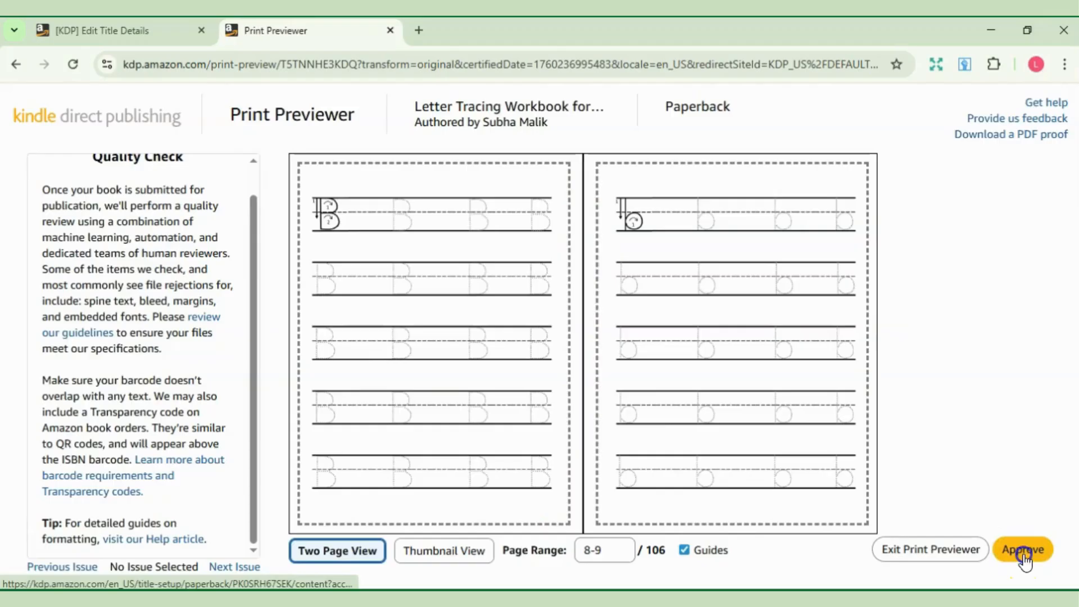
scroll(1076, 126, "down", 20)
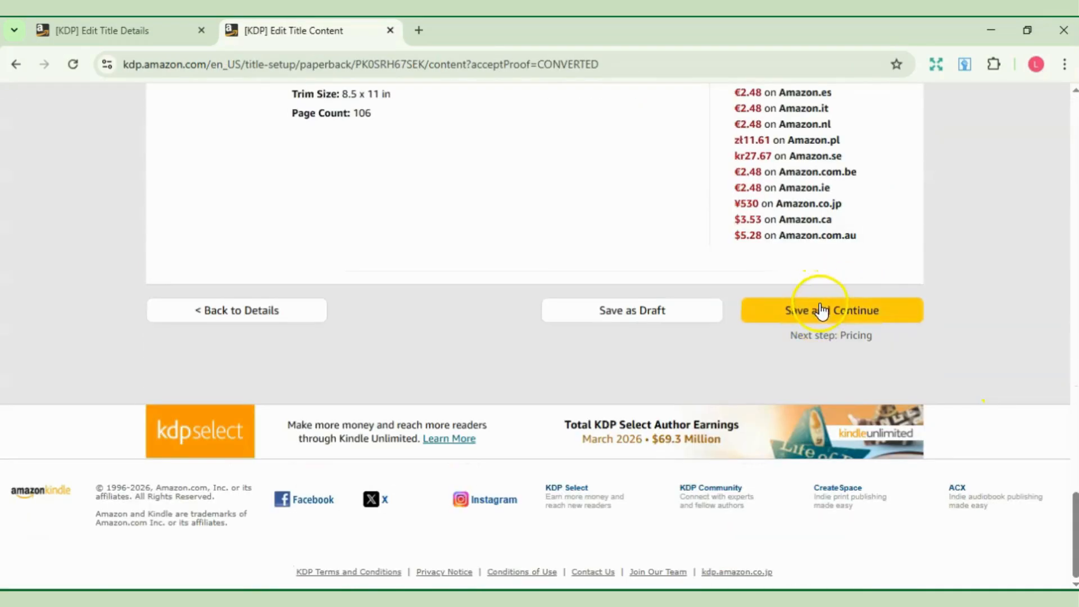
left_click(820, 310)
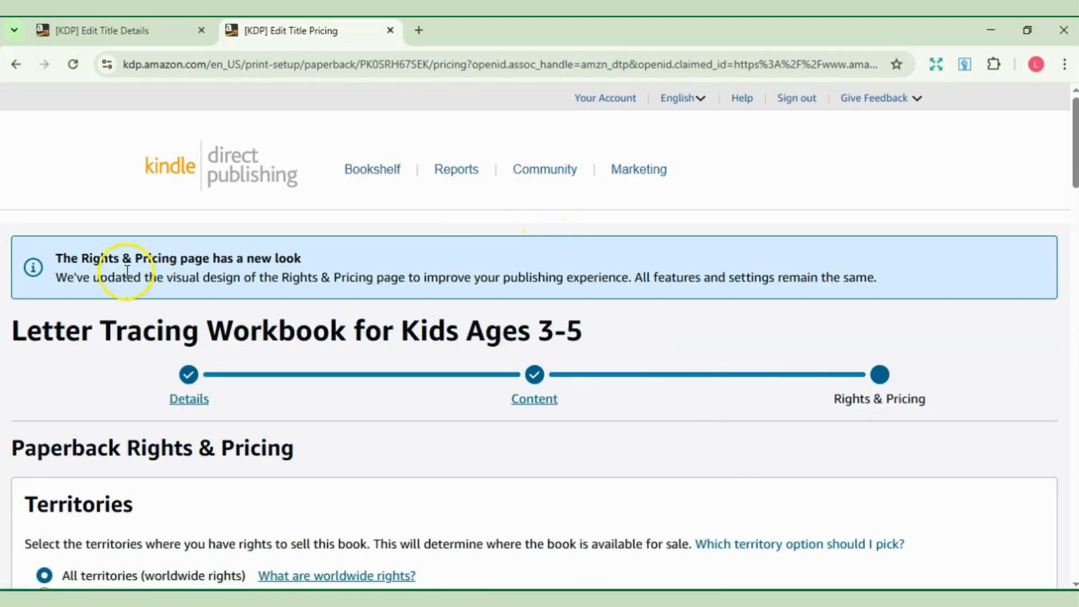
Step: Review the territory rights, primary marketplace and Amazon.com list price with its royalty rate
scroll(174, 266, "down", 5)
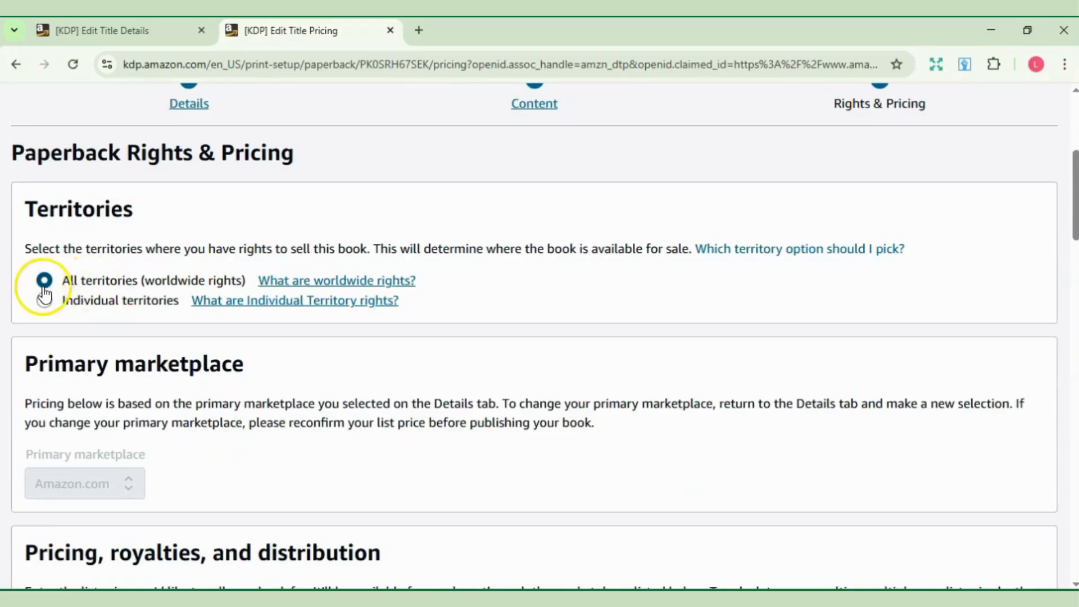
scroll(983, 209, "down", 3)
scroll(540, 337, "down", 3)
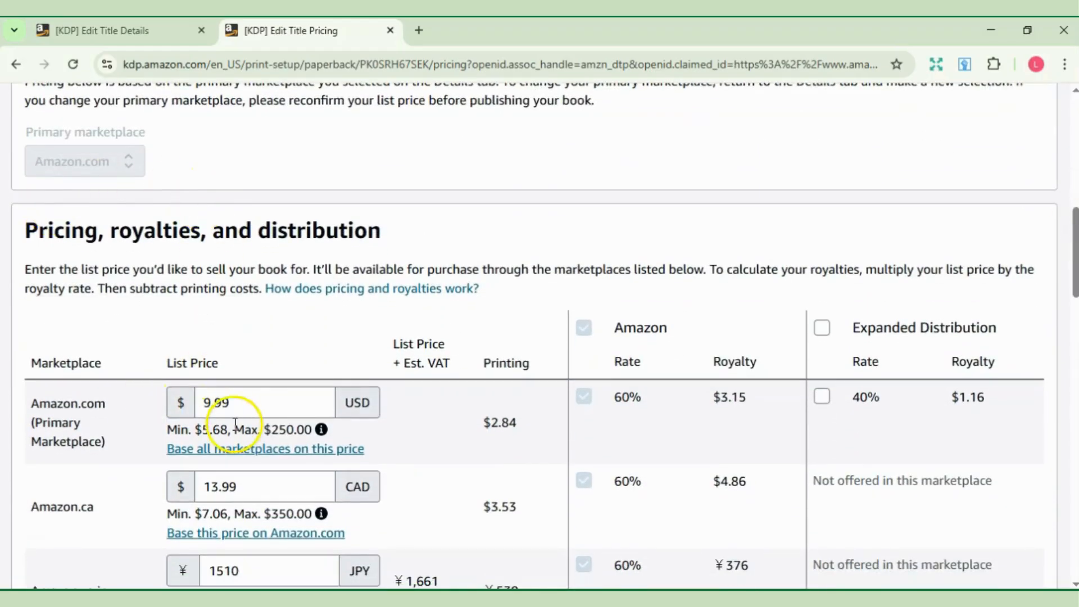
left_click(251, 399)
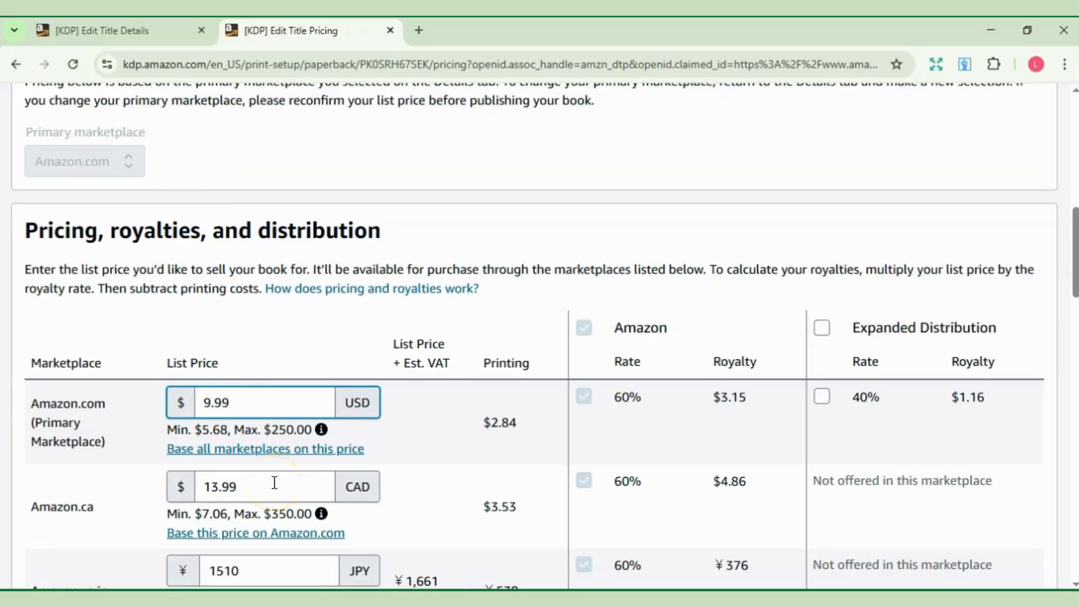
left_click(692, 236)
scroll(691, 236, "down", 3)
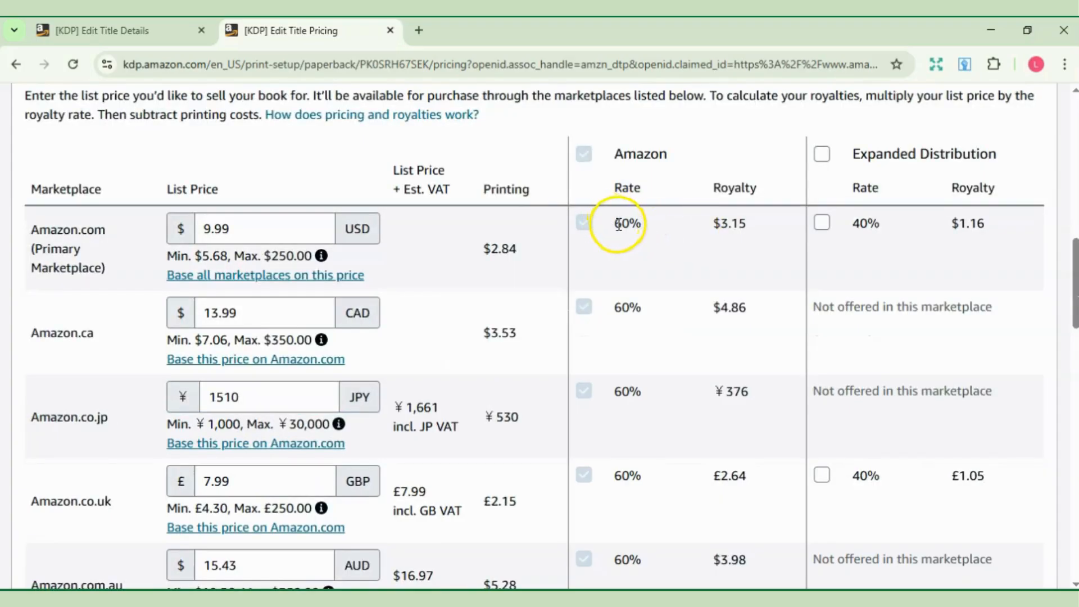
Step: Try an Amazon.com list price of 9.95 USD to compare the royalty rate, and set it back to 9.99 USD
left_click(244, 231)
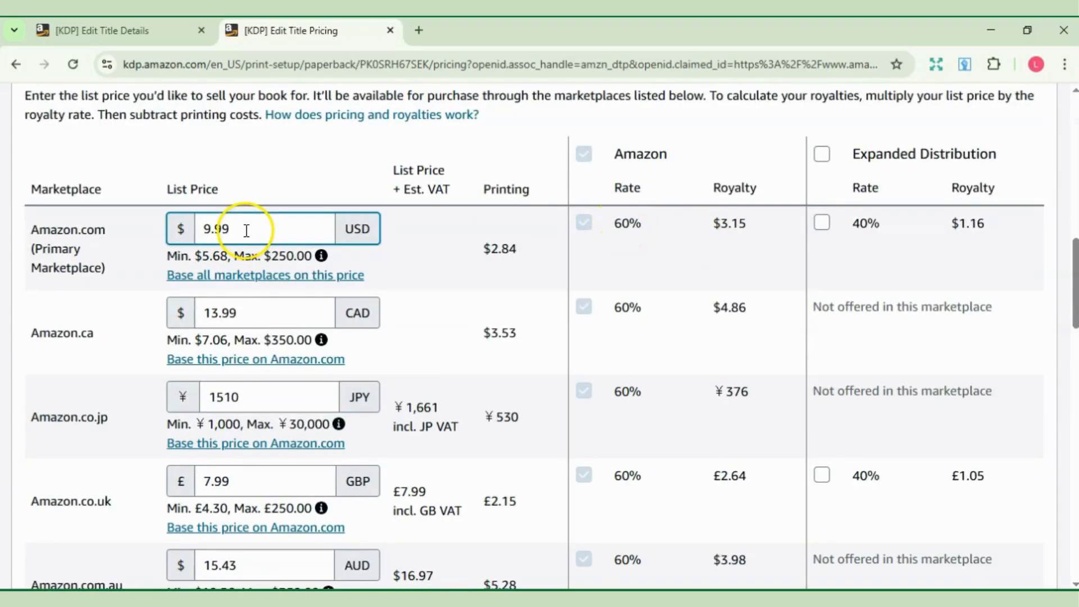
key("BackSpace")
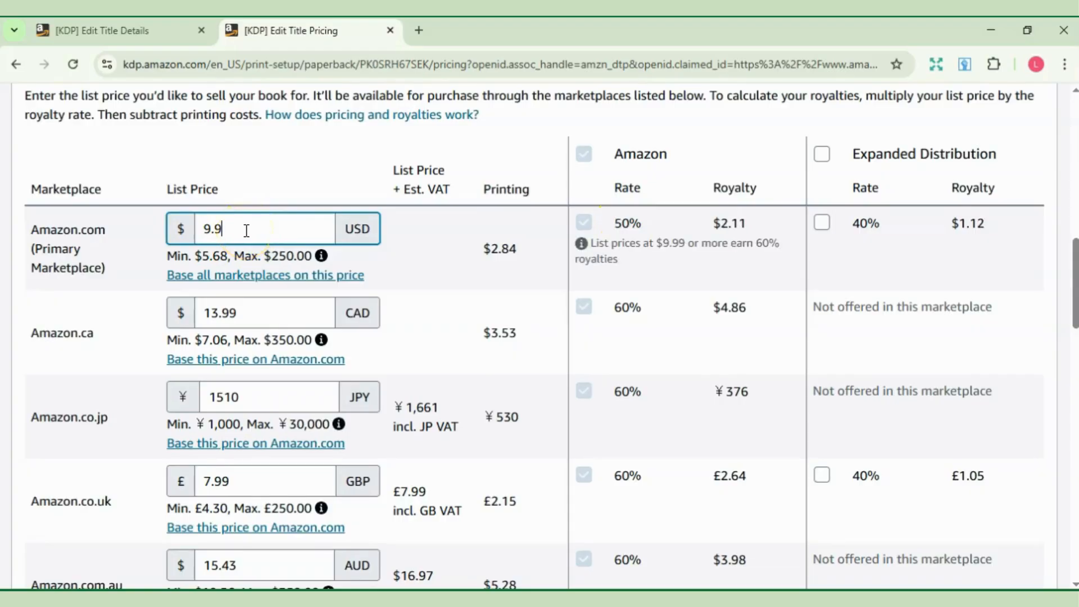
left_click(669, 241)
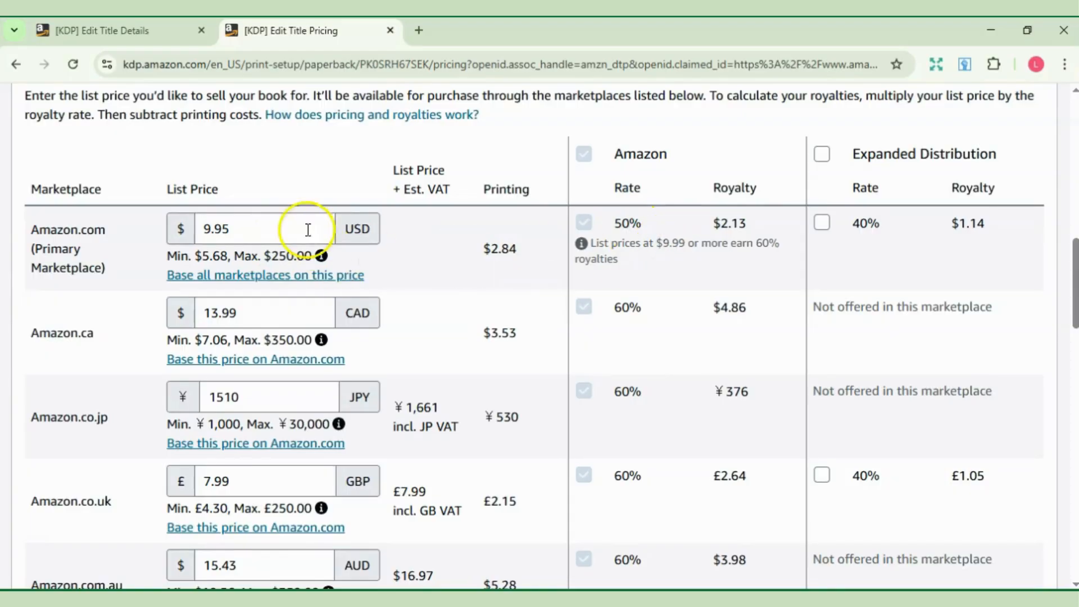
left_click(261, 221)
key("BackSpace")
type("9")
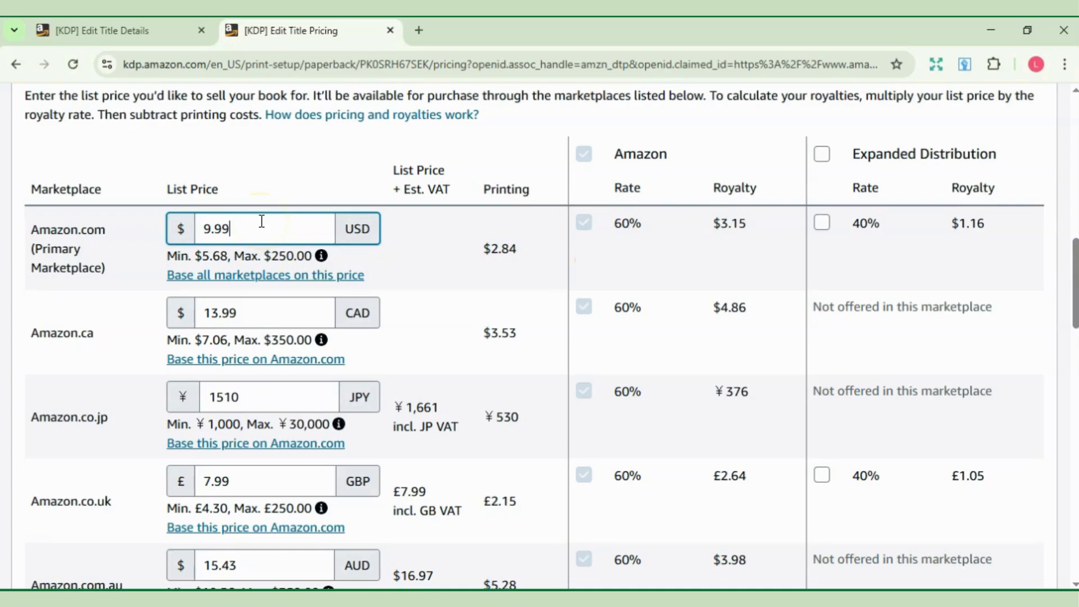
left_click(422, 254)
Step: Review the list prices and royalties of the other marketplaces, the terms and conditions, and the book proof and publishing options
left_click_drag(1072, 260, 1073, 290)
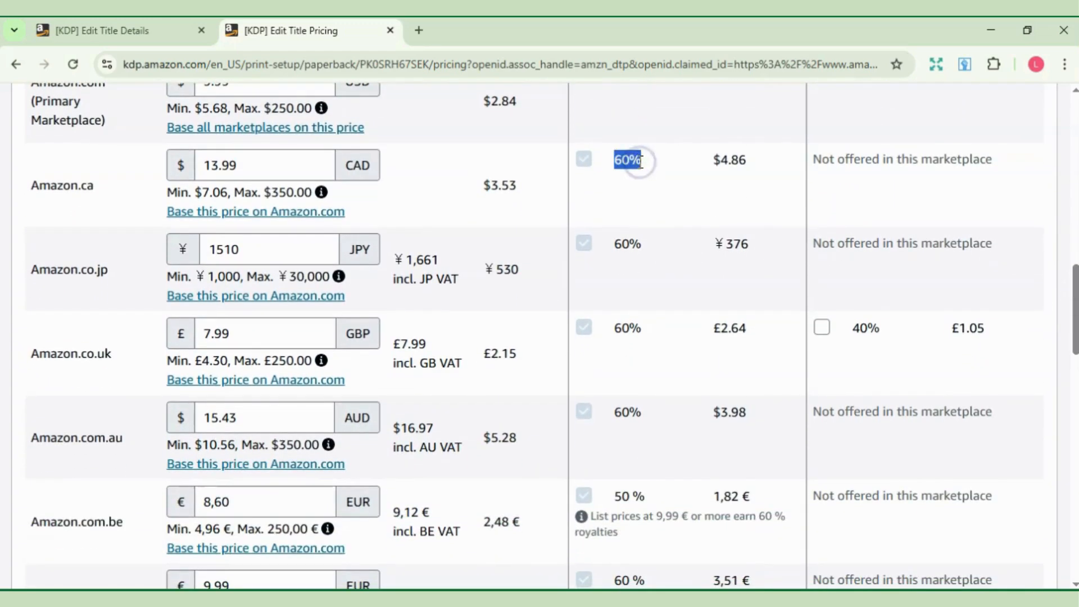
left_click(259, 164)
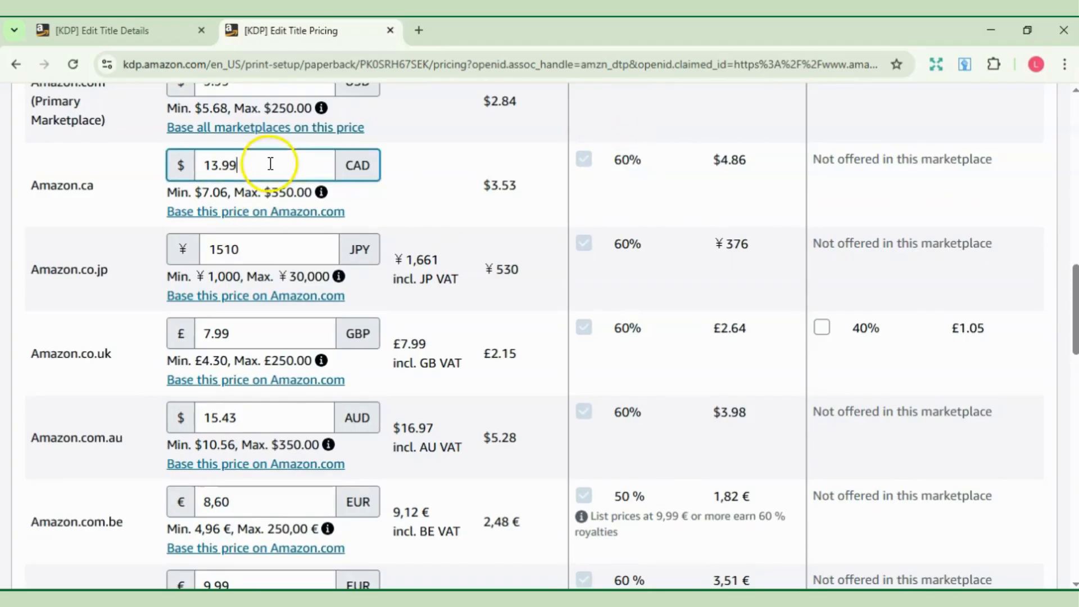
scroll(1073, 303, "down", 1)
left_click_drag(1073, 303, 1070, 349)
scroll(378, 168, "down", 15)
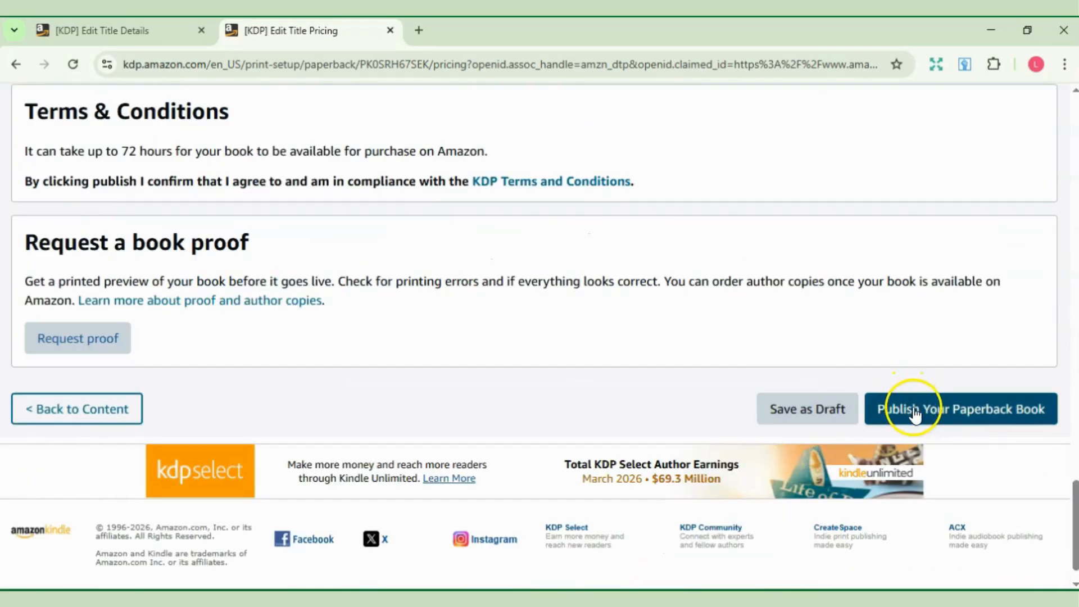
left_click_drag(1074, 503, 1037, 174)
scroll(549, 224, "up", 5)
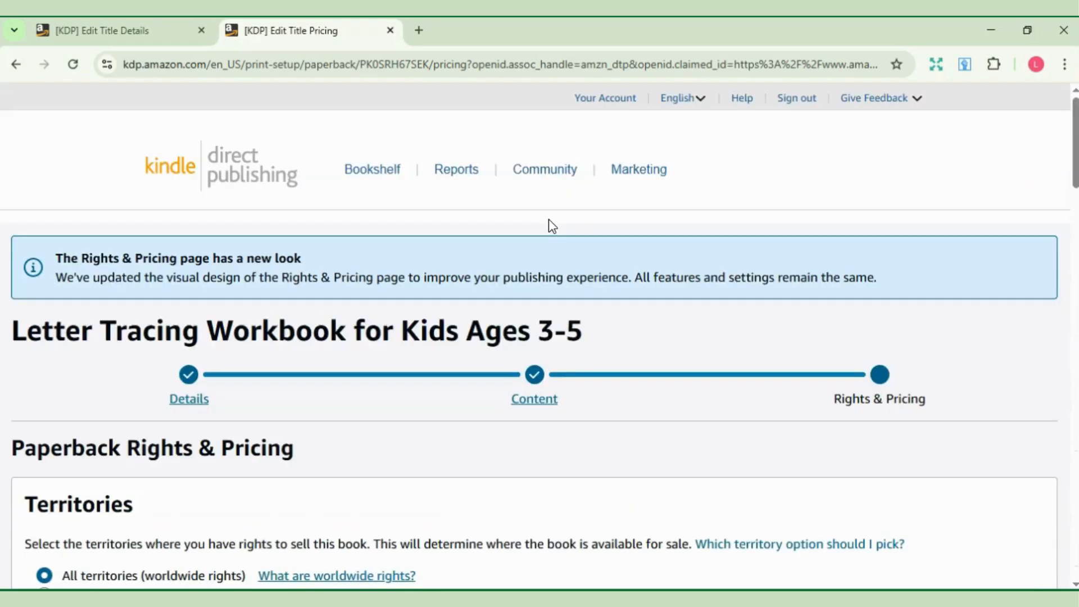